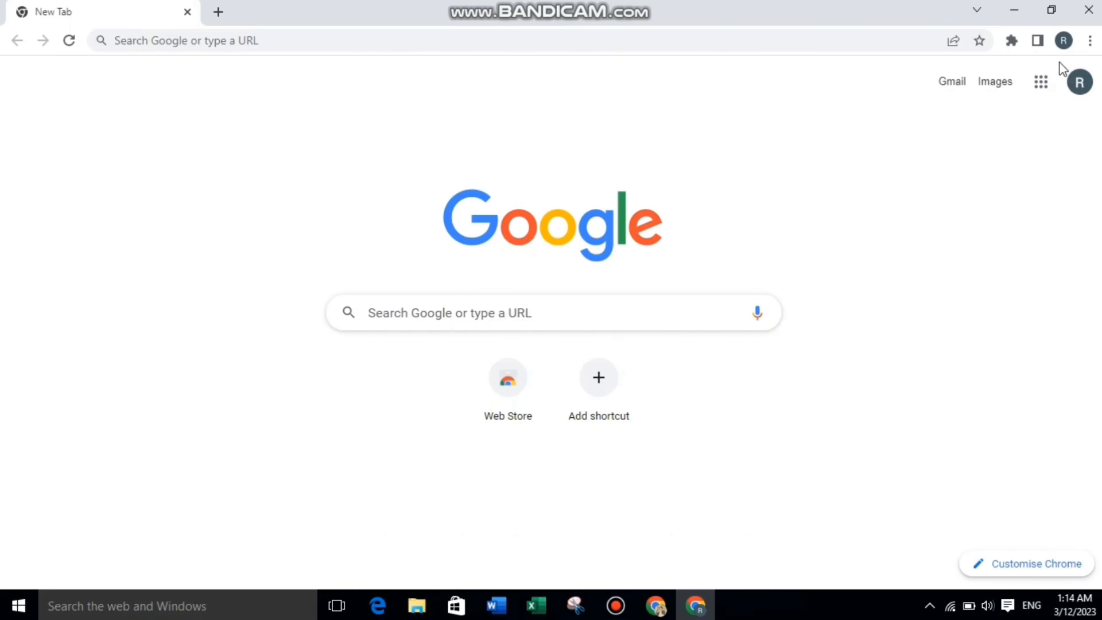
Add a recovery email address in the Google Account's security settings and submit it.
{"action": "left_click", "coordinate": [1063, 40]}
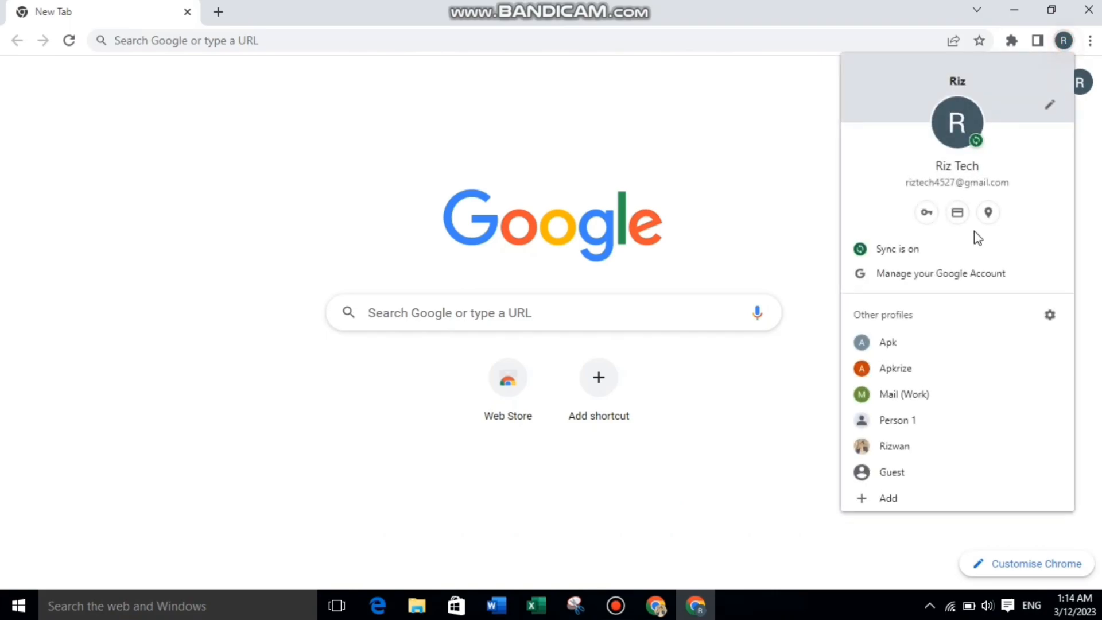
{"action": "left_click", "coordinate": [942, 276]}
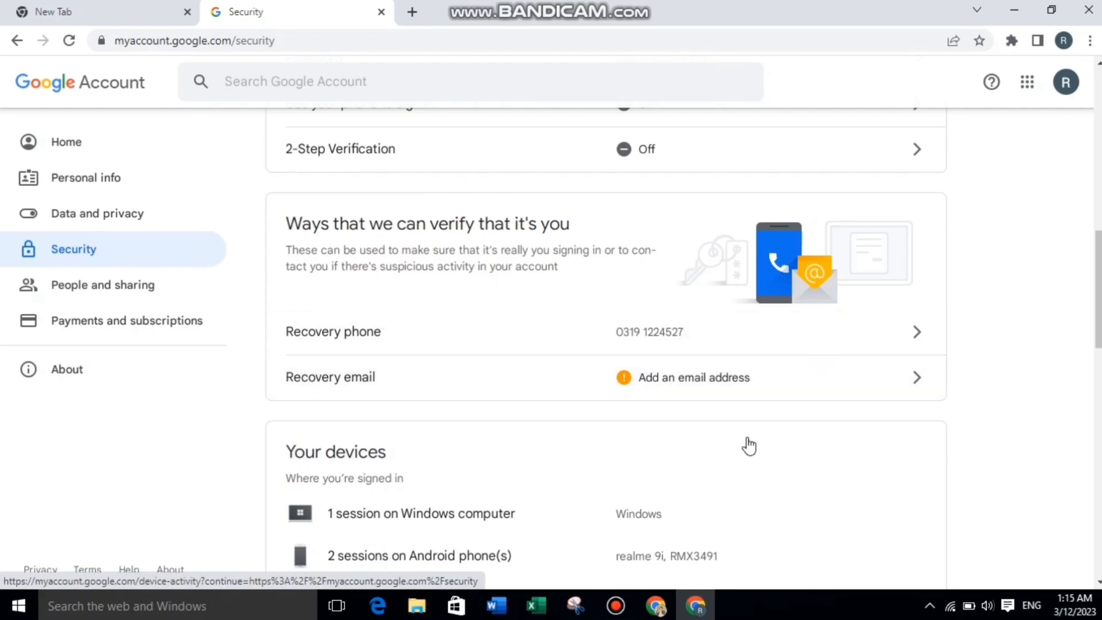
{"action": "left_click", "coordinate": [709, 378]}
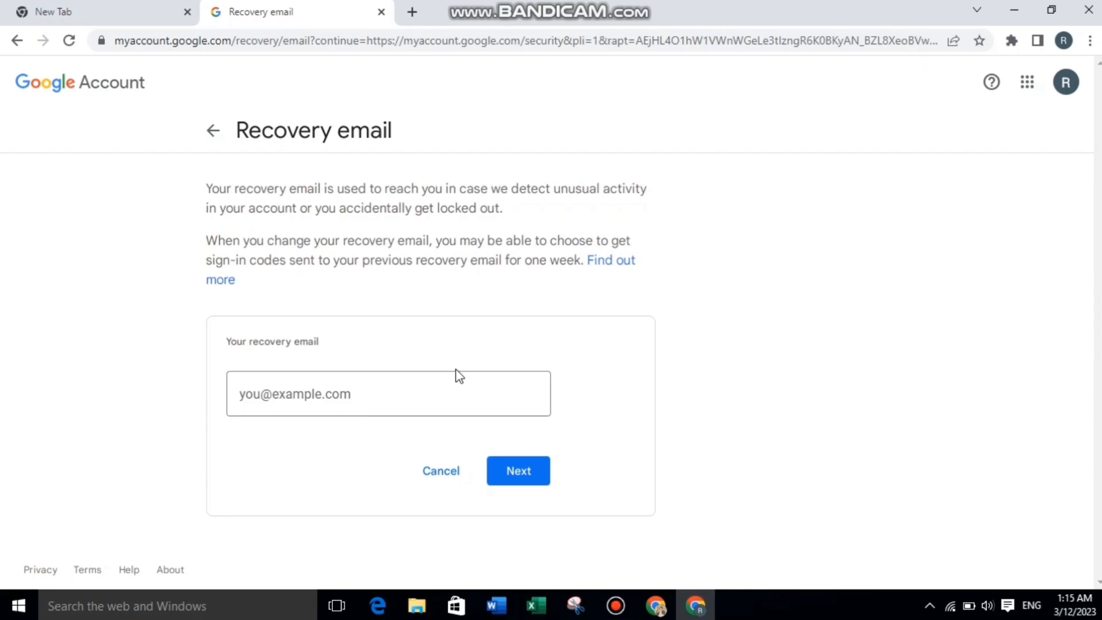
{"action": "left_click", "coordinate": [459, 379]}
{"action": "key", "text": "ctrl+v"}
{"action": "left_click", "coordinate": [523, 479]}
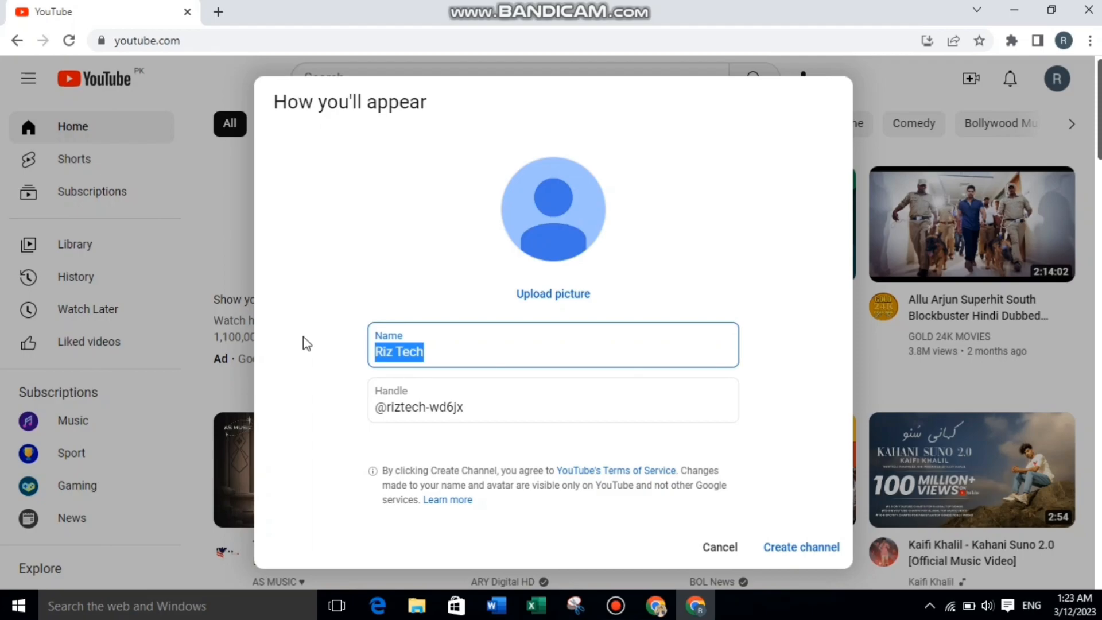
Create the YouTube channel with the suggested name and handle, and open its customisation page in YouTube Studio.
{"action": "left_click", "coordinate": [453, 358]}
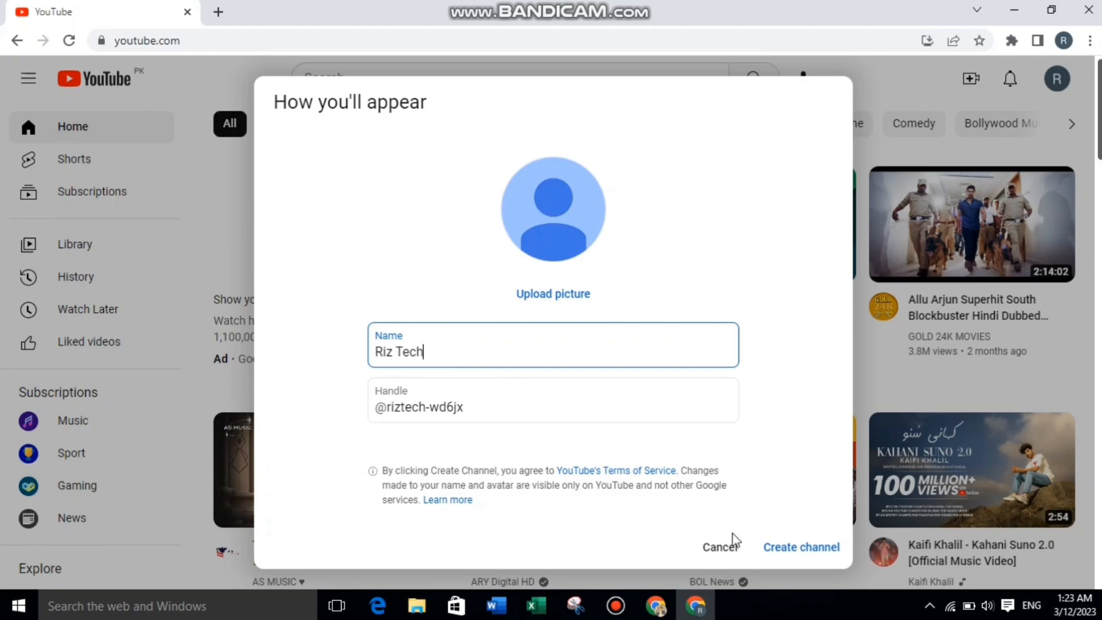
{"action": "left_click", "coordinate": [769, 550]}
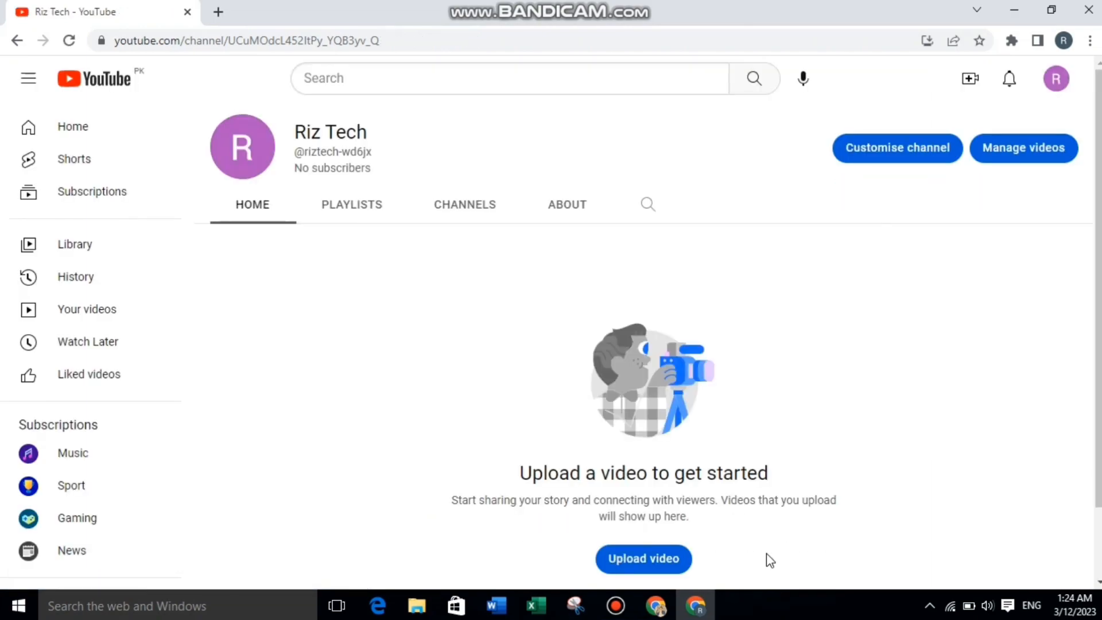
{"action": "left_click", "coordinate": [913, 149]}
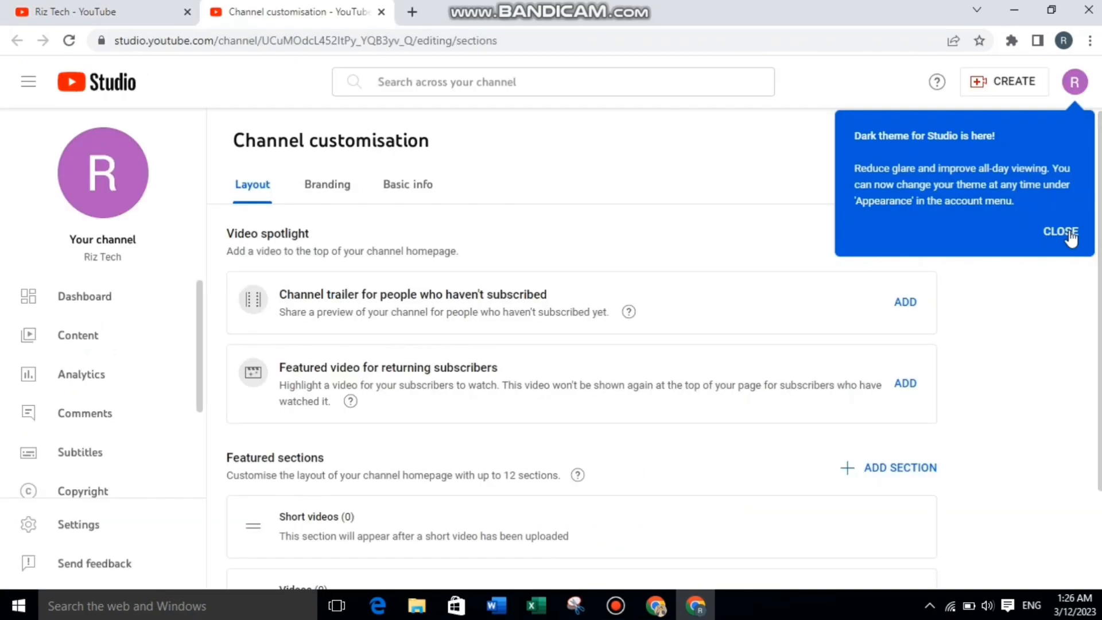
{"action": "left_click", "coordinate": [1060, 232]}
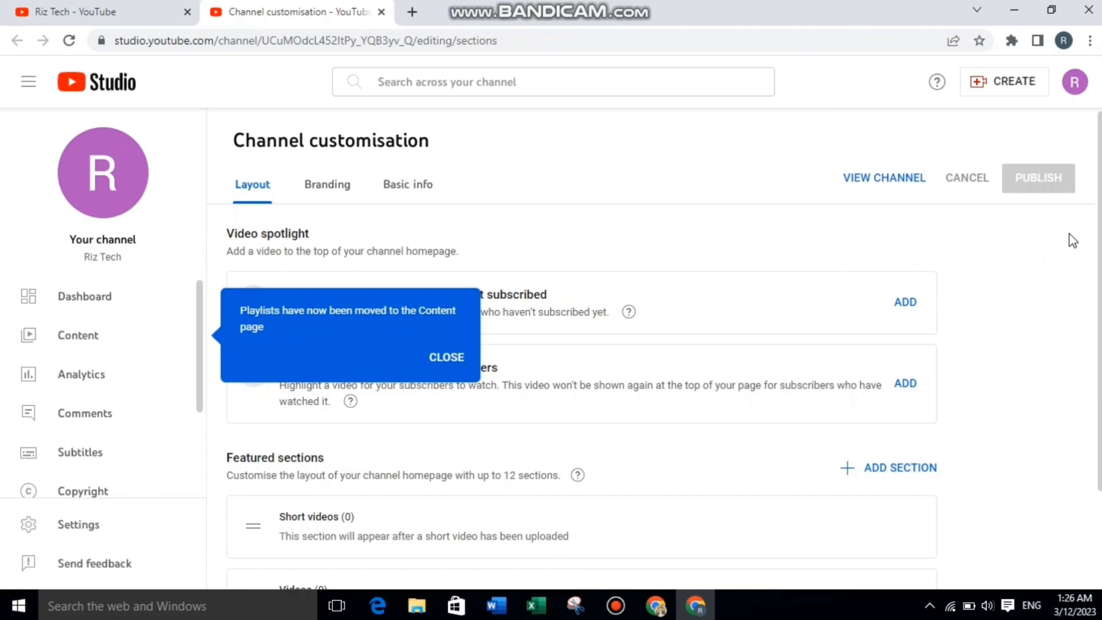
{"action": "scroll", "coordinate": [48, 425], "scroll_direction": "down", "scroll_amount": 3}
{"action": "scroll", "coordinate": [66, 424], "scroll_direction": "up", "scroll_amount": 3}
{"action": "scroll", "coordinate": [69, 423], "scroll_direction": "down", "scroll_amount": 3}
{"action": "scroll", "coordinate": [70, 422], "scroll_direction": "up", "scroll_amount": 3}
{"action": "scroll", "coordinate": [72, 422], "scroll_direction": "down", "scroll_amount": 3}
{"action": "scroll", "coordinate": [101, 373], "scroll_direction": "up", "scroll_amount": 3}
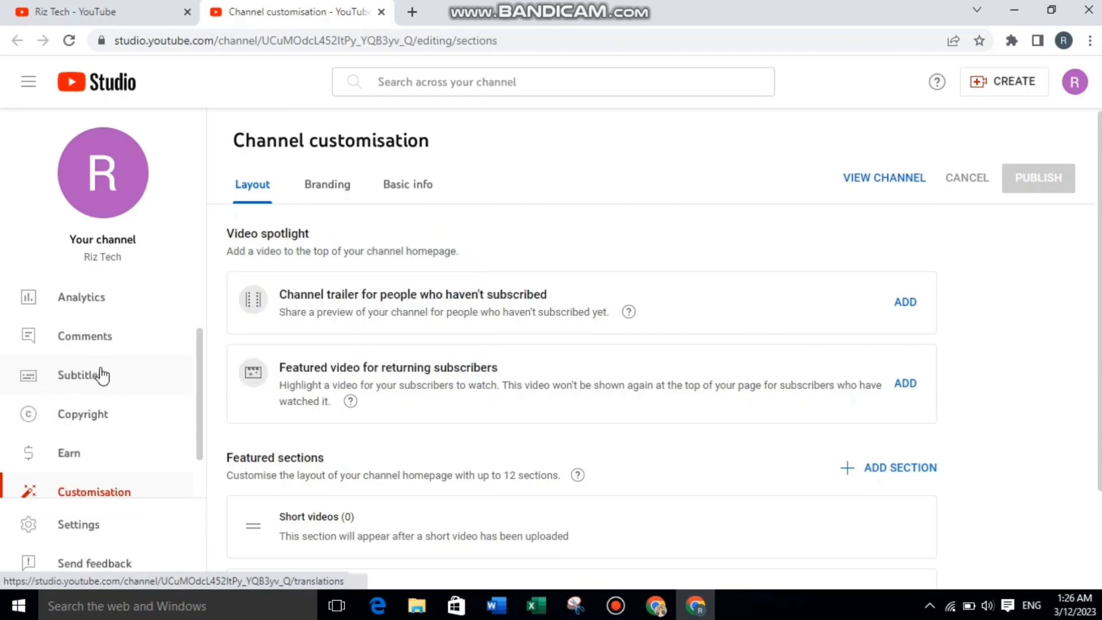
Set the default currency to PKR – Pakistani Rupee in the general channel settings.
{"action": "scroll", "coordinate": [115, 447], "scroll_direction": "down", "scroll_amount": 3}
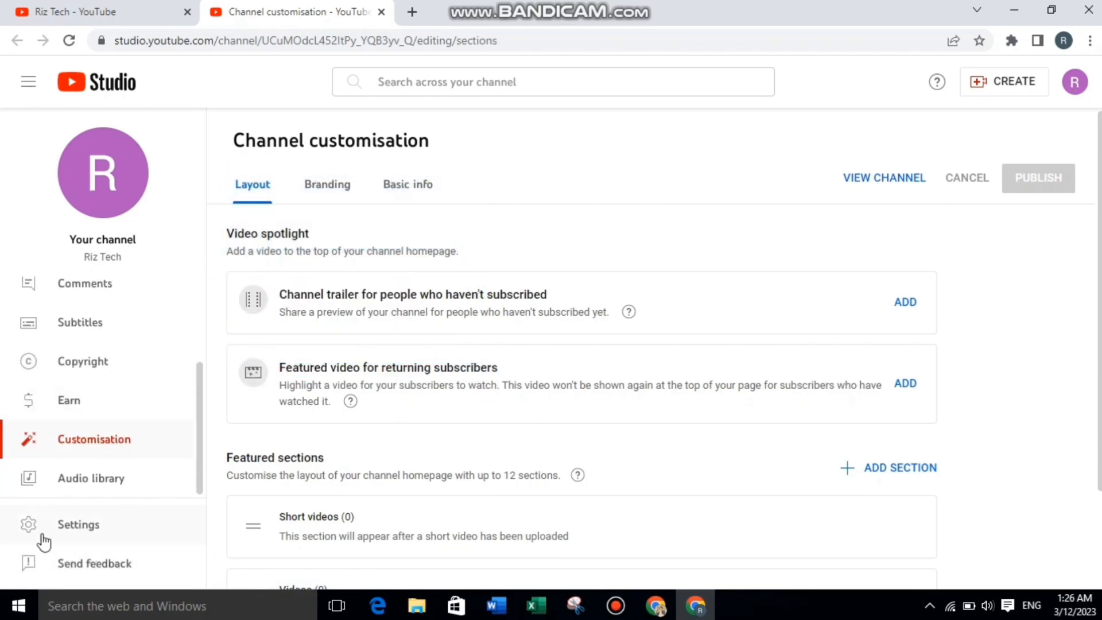
{"action": "left_click", "coordinate": [71, 534]}
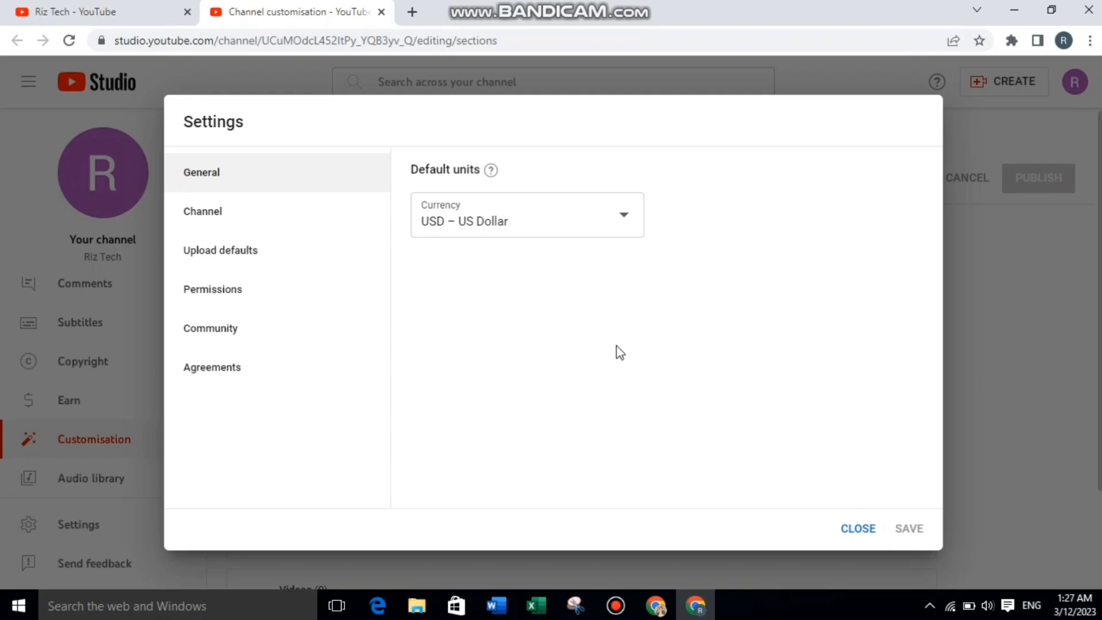
{"action": "left_click", "coordinate": [614, 217]}
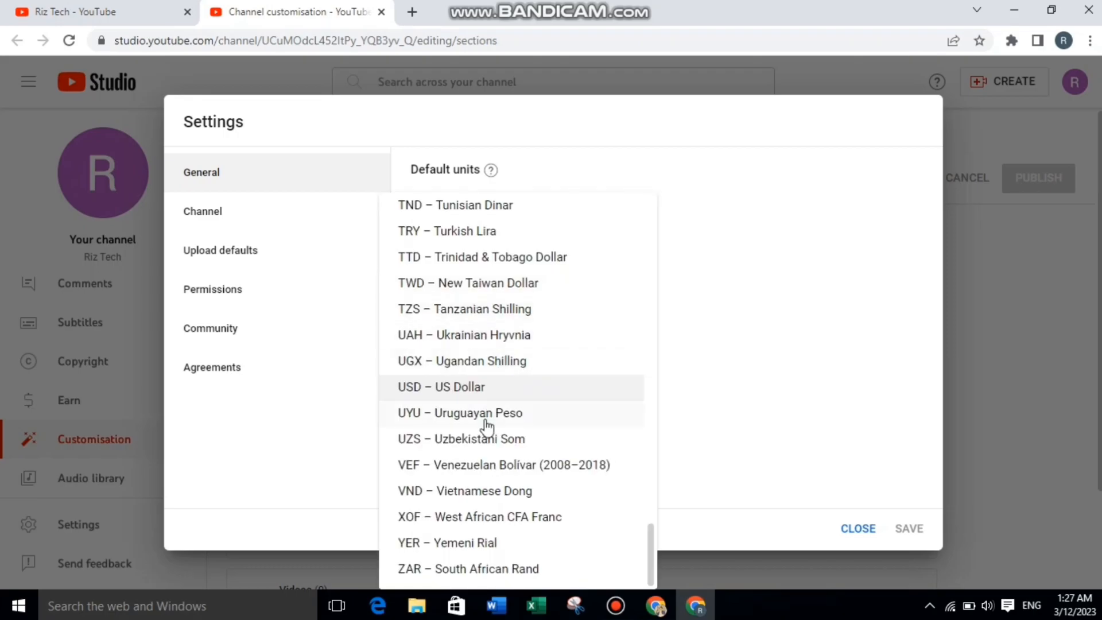
{"action": "scroll", "coordinate": [445, 545], "scroll_direction": "up", "scroll_amount": 9}
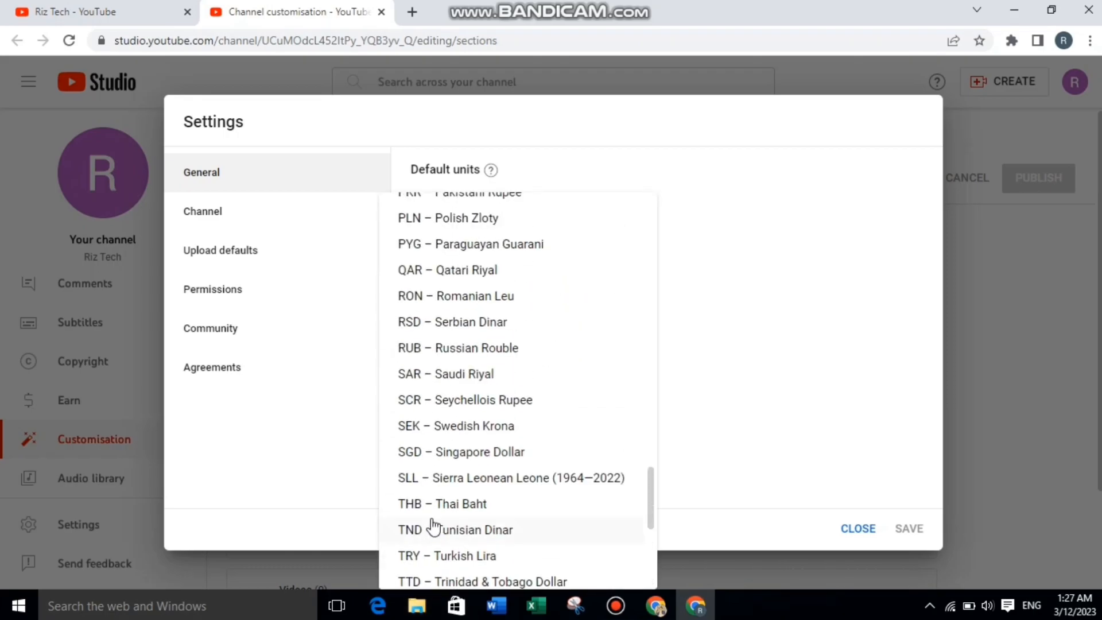
{"action": "scroll", "coordinate": [433, 422], "scroll_direction": "up", "scroll_amount": 3}
{"action": "scroll", "coordinate": [433, 422], "scroll_direction": "down", "scroll_amount": 2}
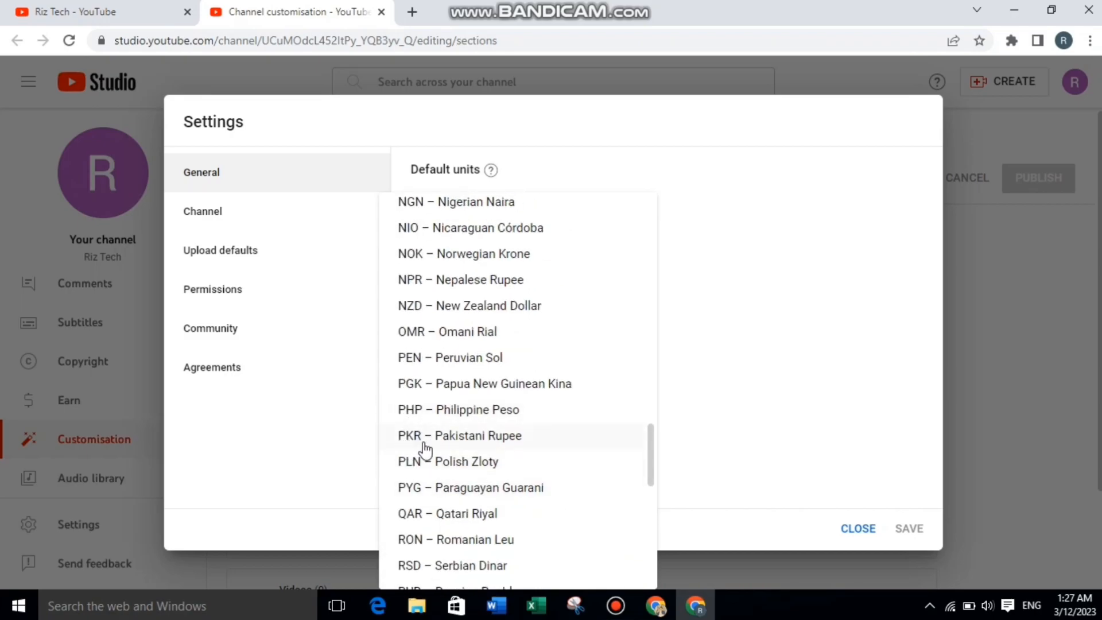
{"action": "left_click", "coordinate": [498, 444]}
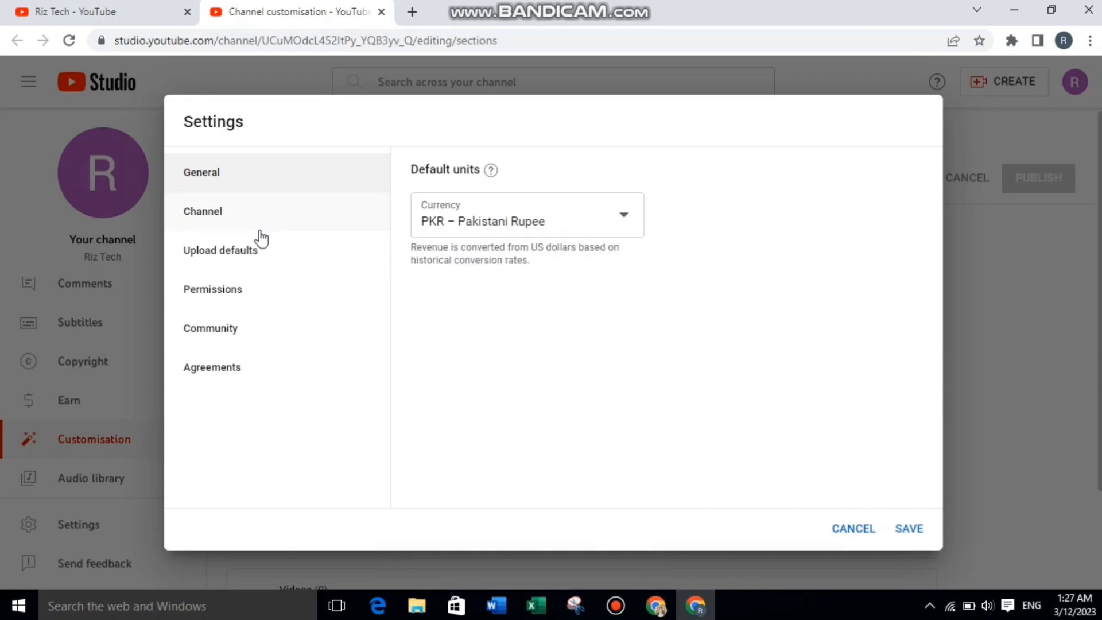
Set the channel's country of residence to Pakistan and add keywords on science and technology, education, freelancing, SEO and conversion tracking.
{"action": "left_click", "coordinate": [219, 223]}
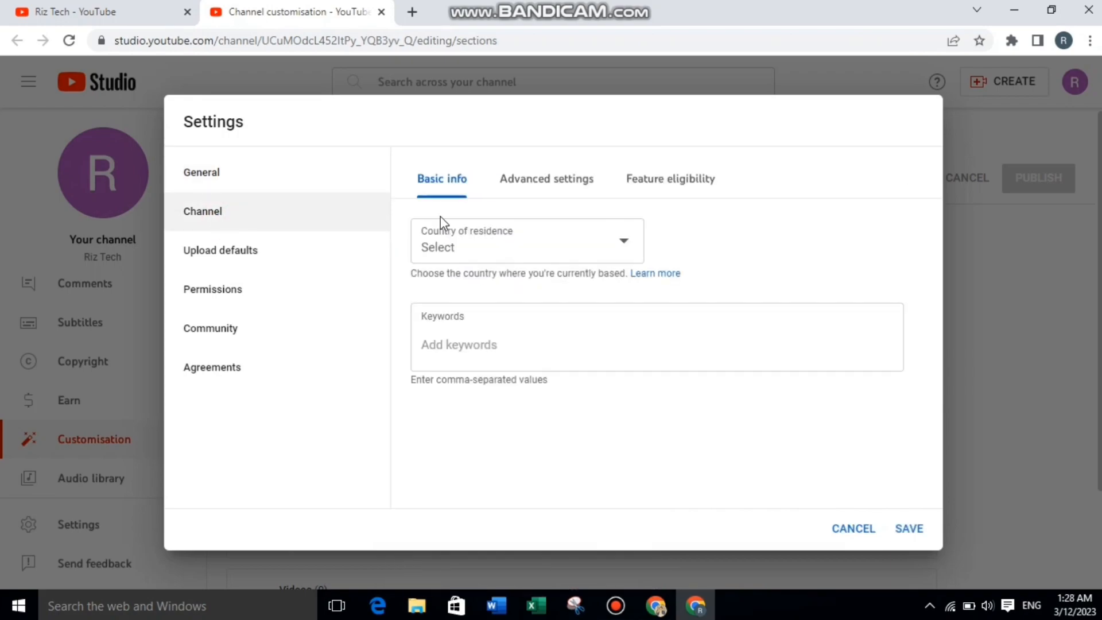
{"action": "left_click", "coordinate": [553, 254]}
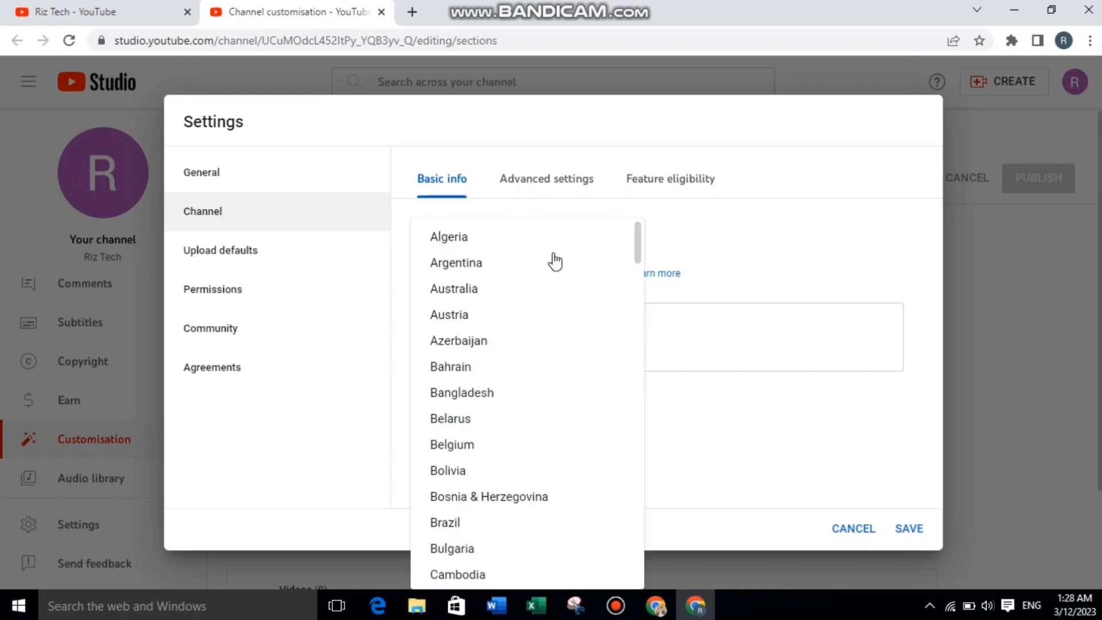
{"action": "scroll", "coordinate": [549, 251], "scroll_direction": "down", "scroll_amount": 15}
{"action": "scroll", "coordinate": [542, 450], "scroll_direction": "down", "scroll_amount": 10}
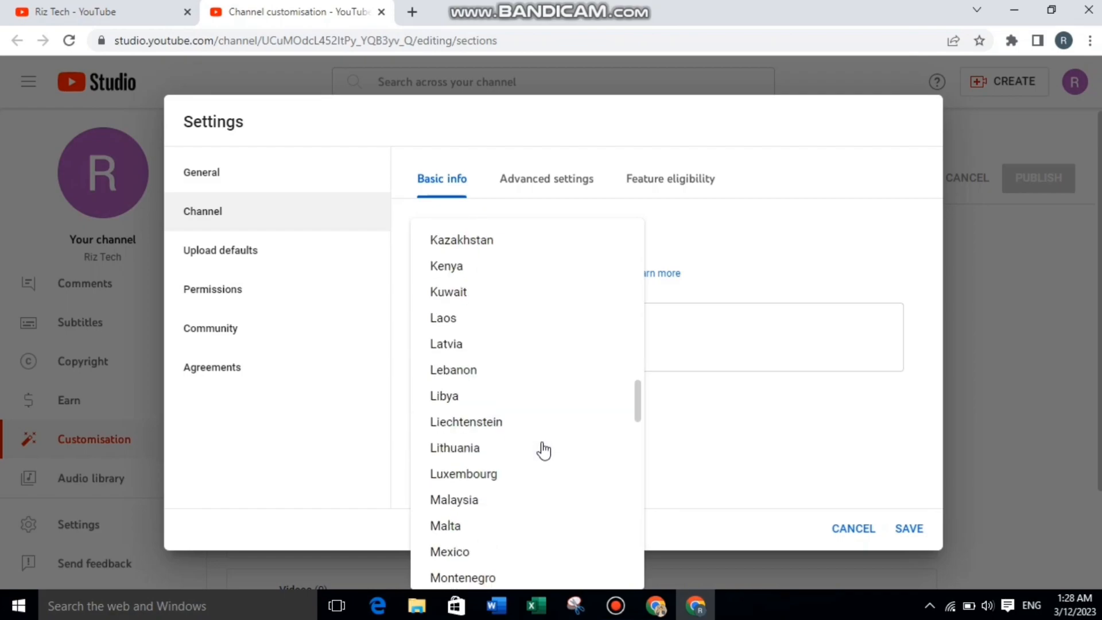
{"action": "scroll", "coordinate": [538, 459], "scroll_direction": "down", "scroll_amount": 5}
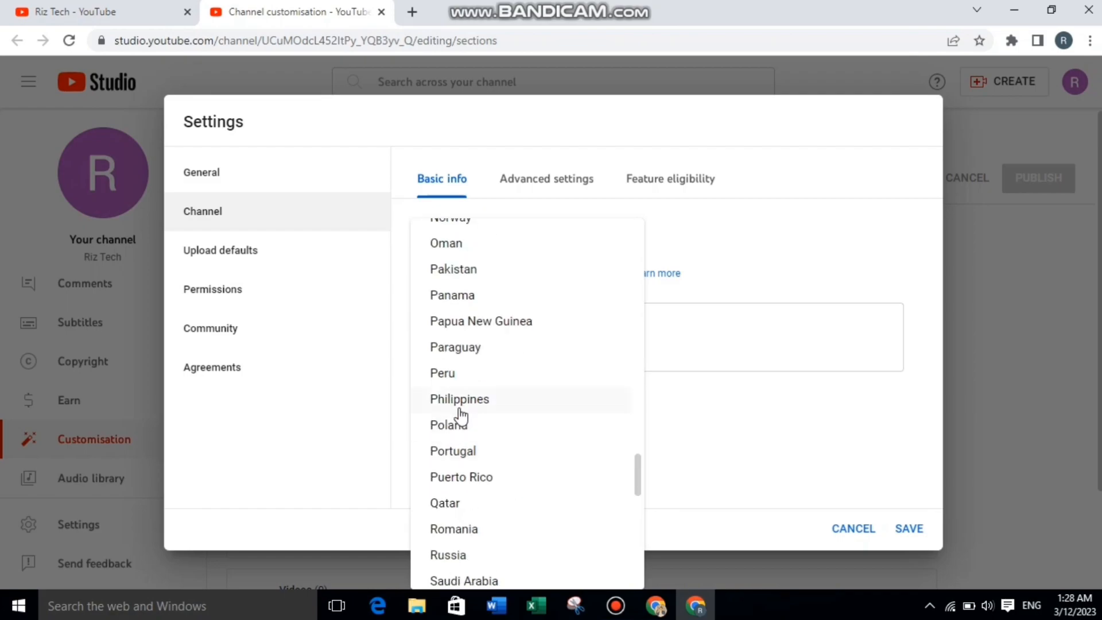
{"action": "left_click", "coordinate": [449, 272]}
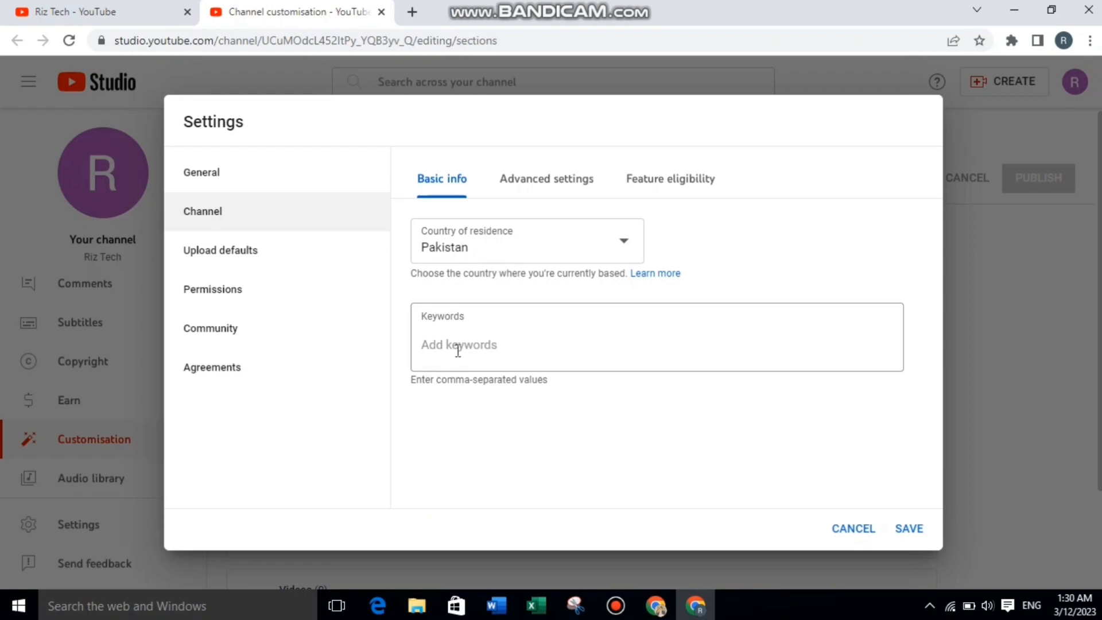
{"action": "left_click", "coordinate": [457, 347]}
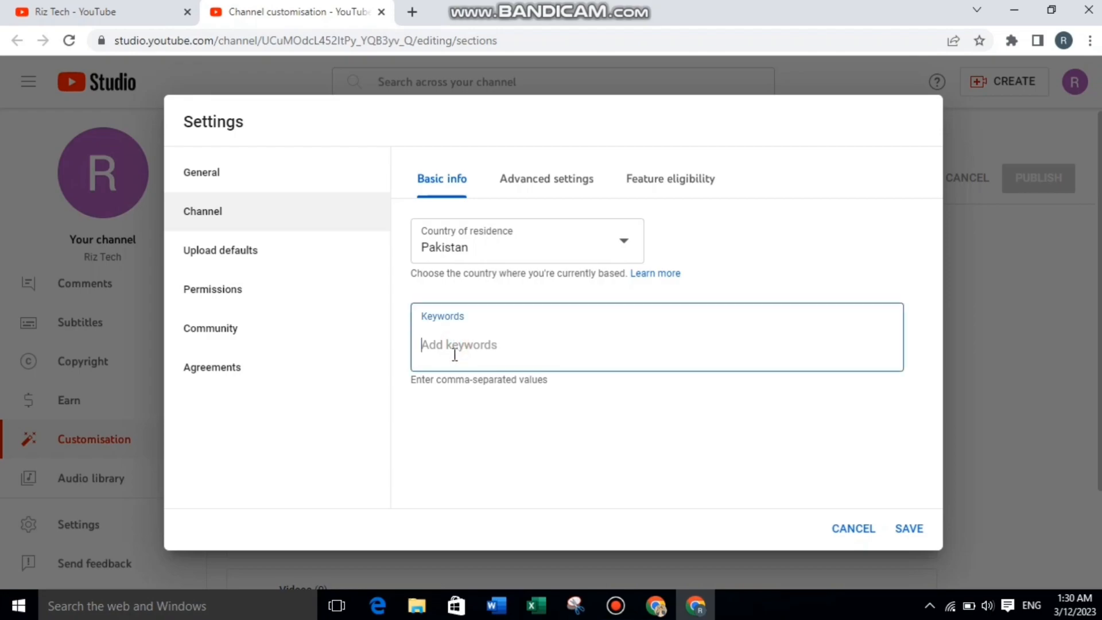
{"action": "type", "text": "Riz Tech"}
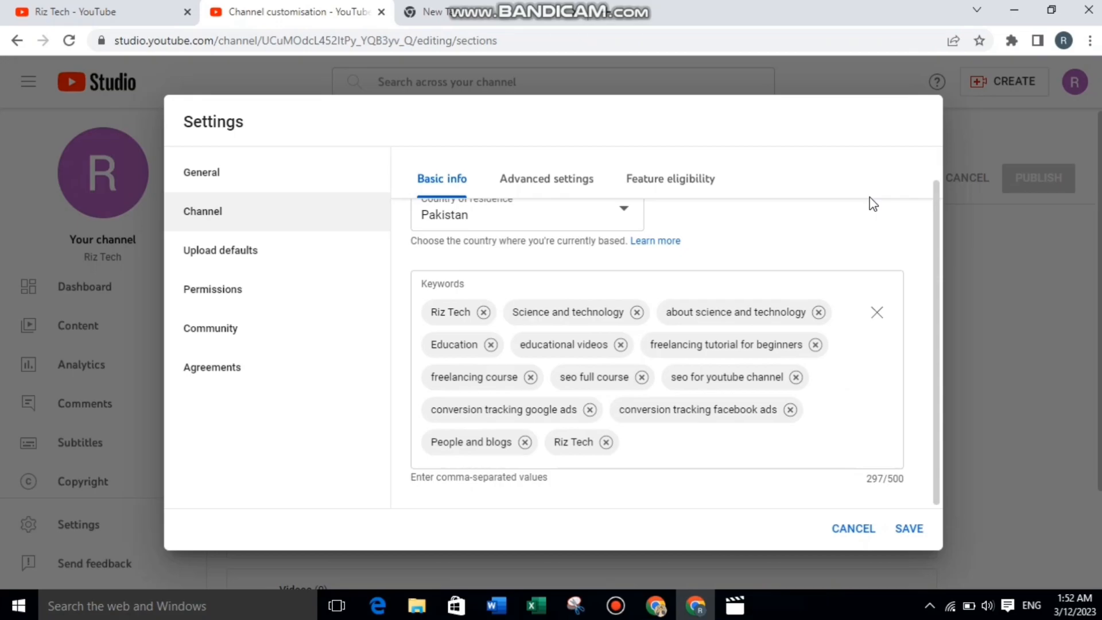
Set the channel's audience to not Made for Kids in the advanced channel settings.
{"action": "left_click", "coordinate": [546, 179]}
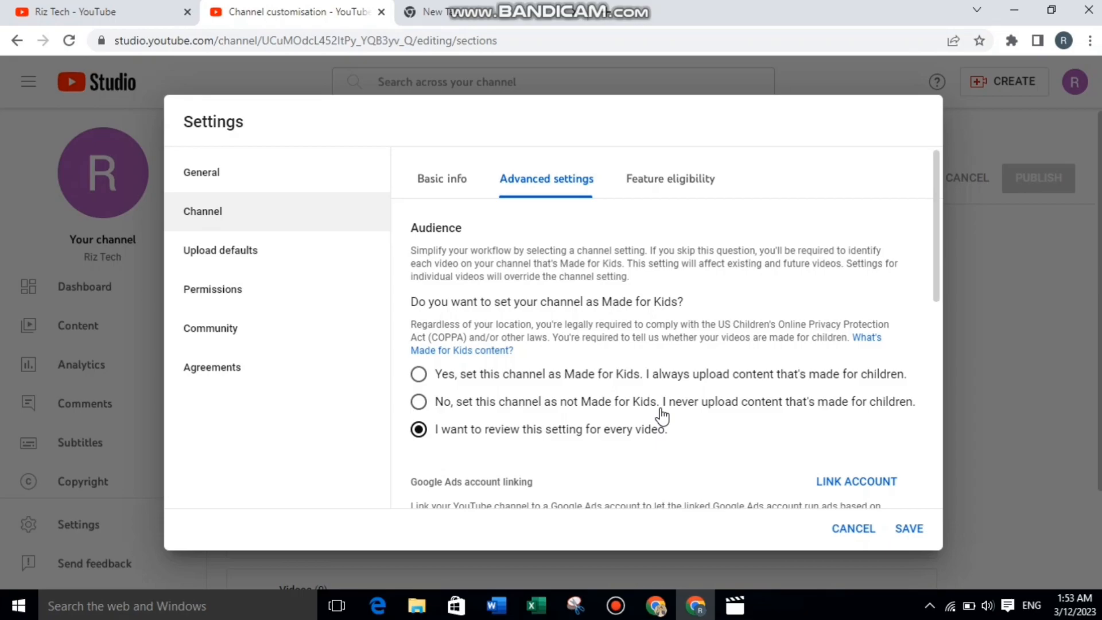
{"action": "left_click", "coordinate": [602, 373]}
{"action": "scroll", "coordinate": [597, 356], "scroll_direction": "down", "scroll_amount": 1}
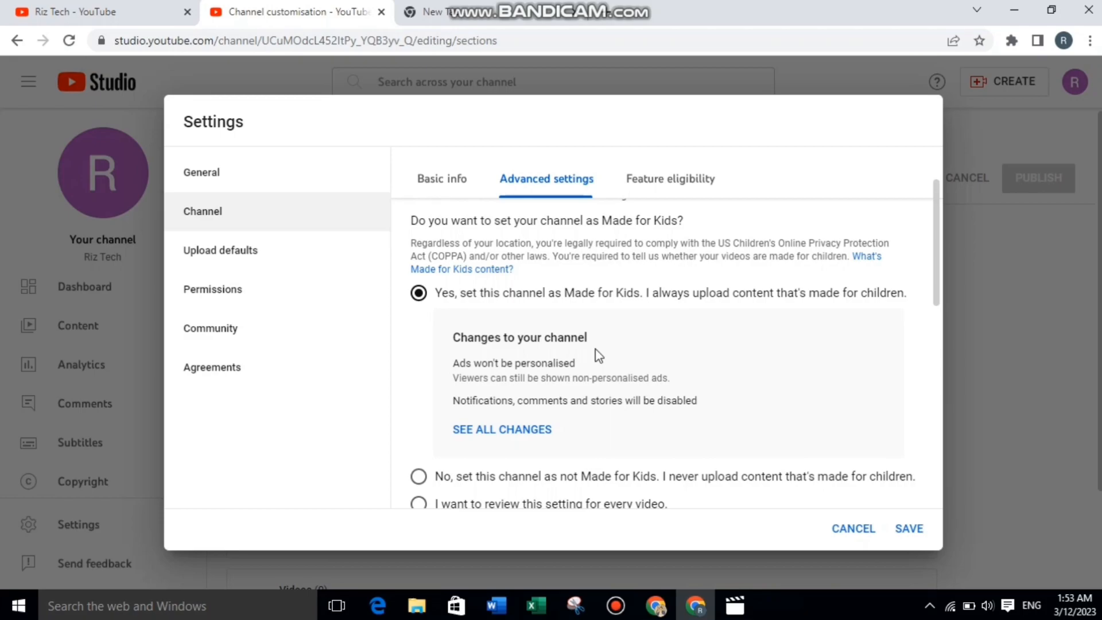
{"action": "scroll", "coordinate": [597, 355], "scroll_direction": "down", "scroll_amount": 1}
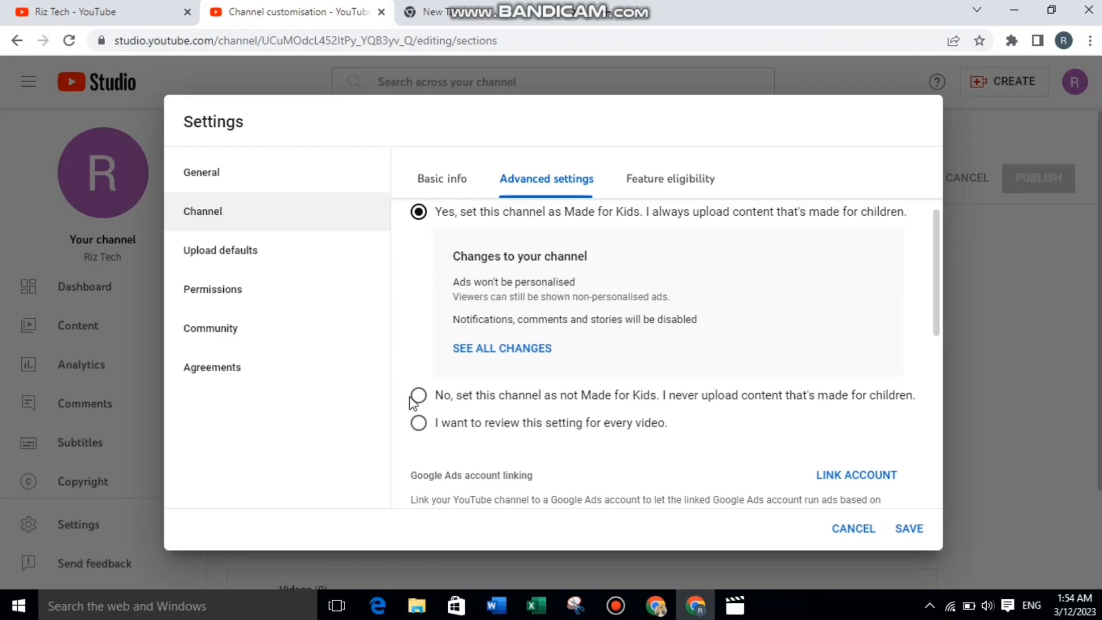
{"action": "left_click", "coordinate": [466, 396]}
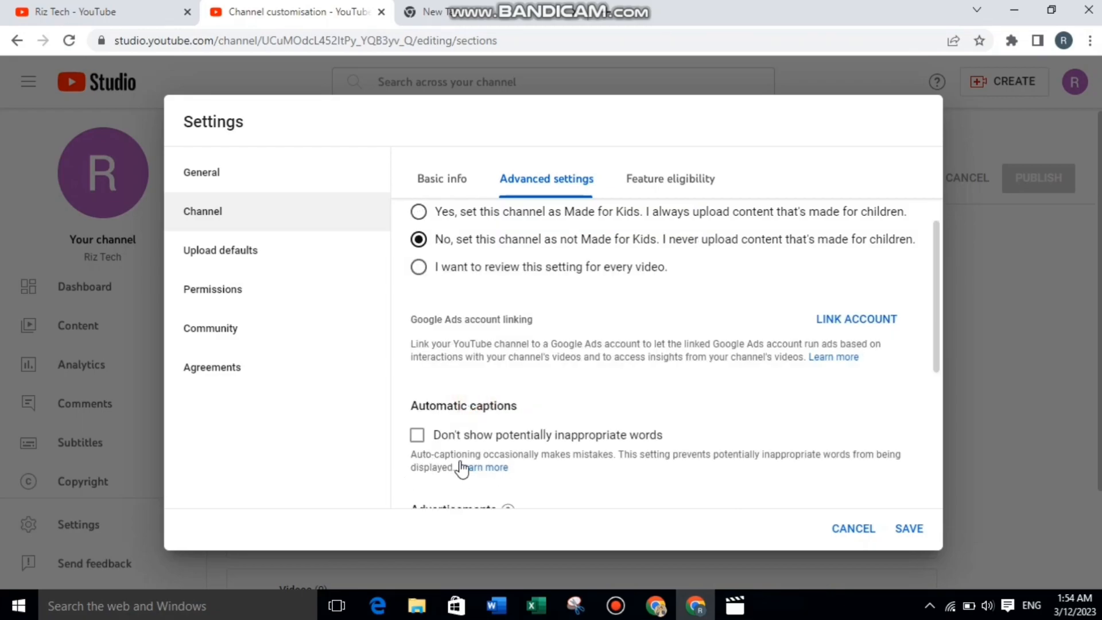
Toggle the option that allows viewers to clip the channel's content off and back on.
{"action": "scroll", "coordinate": [619, 273], "scroll_direction": "down", "scroll_amount": 5}
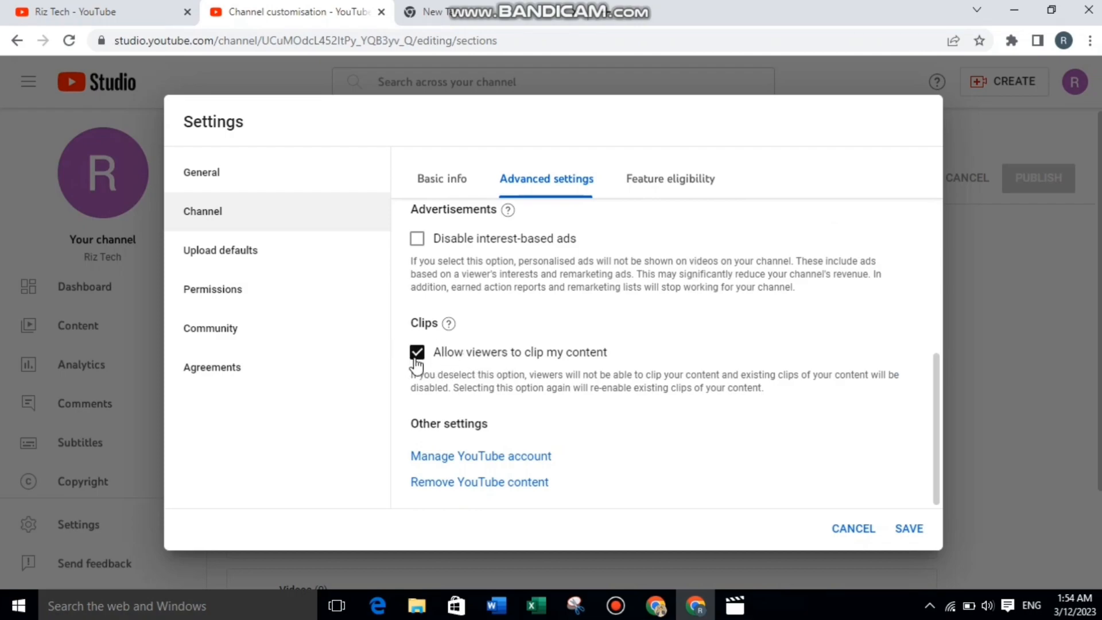
{"action": "left_click", "coordinate": [428, 359]}
{"action": "left_click", "coordinate": [442, 363]}
Expand the channel's feature eligibility details and start phone number verification for the intermediate features.
{"action": "scroll", "coordinate": [612, 347], "scroll_direction": "up", "scroll_amount": 2}
{"action": "left_click", "coordinate": [674, 179]}
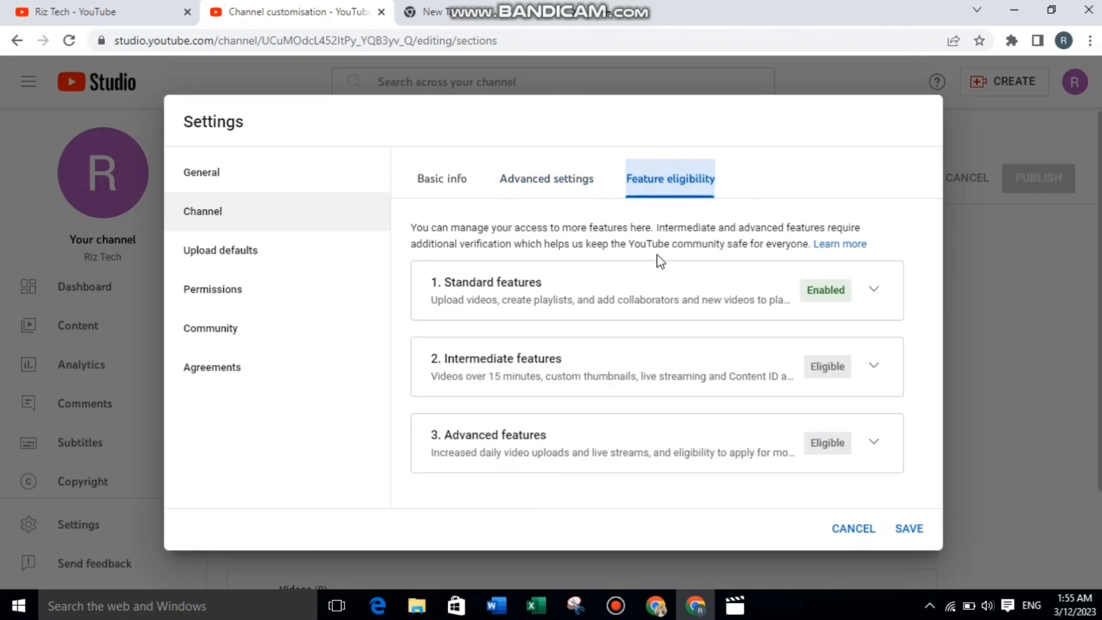
{"action": "left_click", "coordinate": [648, 310]}
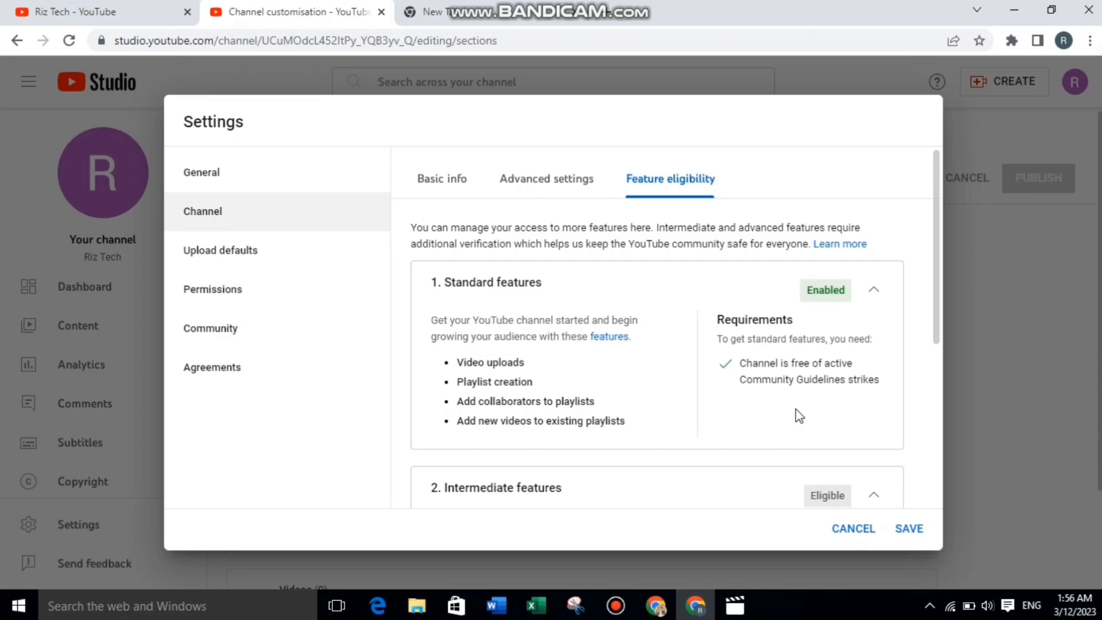
{"action": "scroll", "coordinate": [795, 450], "scroll_direction": "down", "scroll_amount": 4}
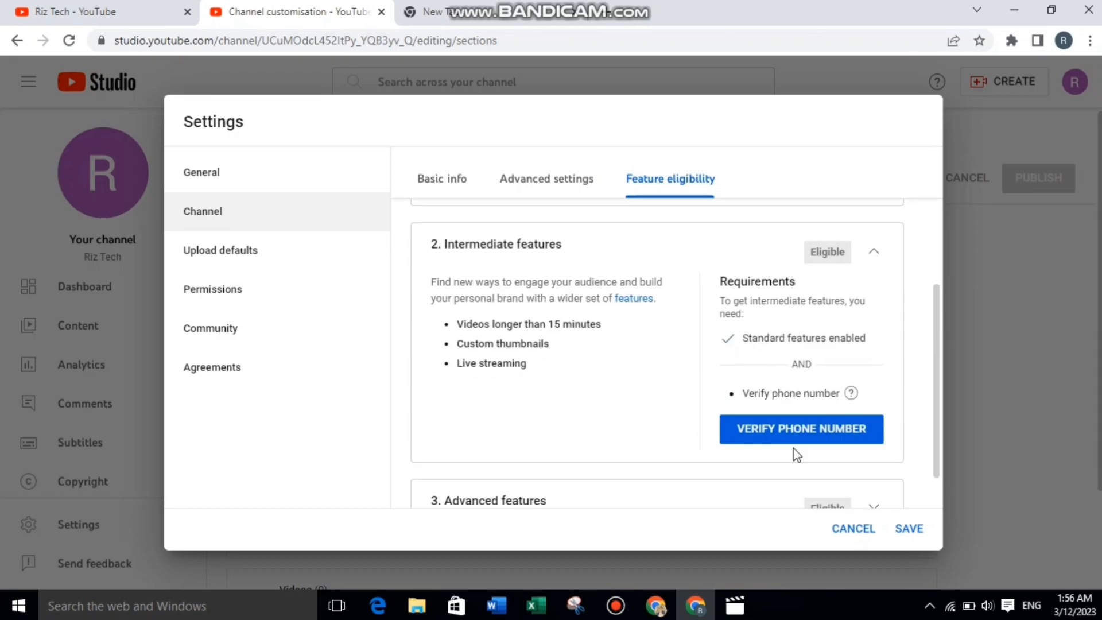
{"action": "scroll", "coordinate": [789, 427], "scroll_direction": "up", "scroll_amount": 4}
{"action": "scroll", "coordinate": [833, 403], "scroll_direction": "down", "scroll_amount": 4}
{"action": "left_click", "coordinate": [804, 447]}
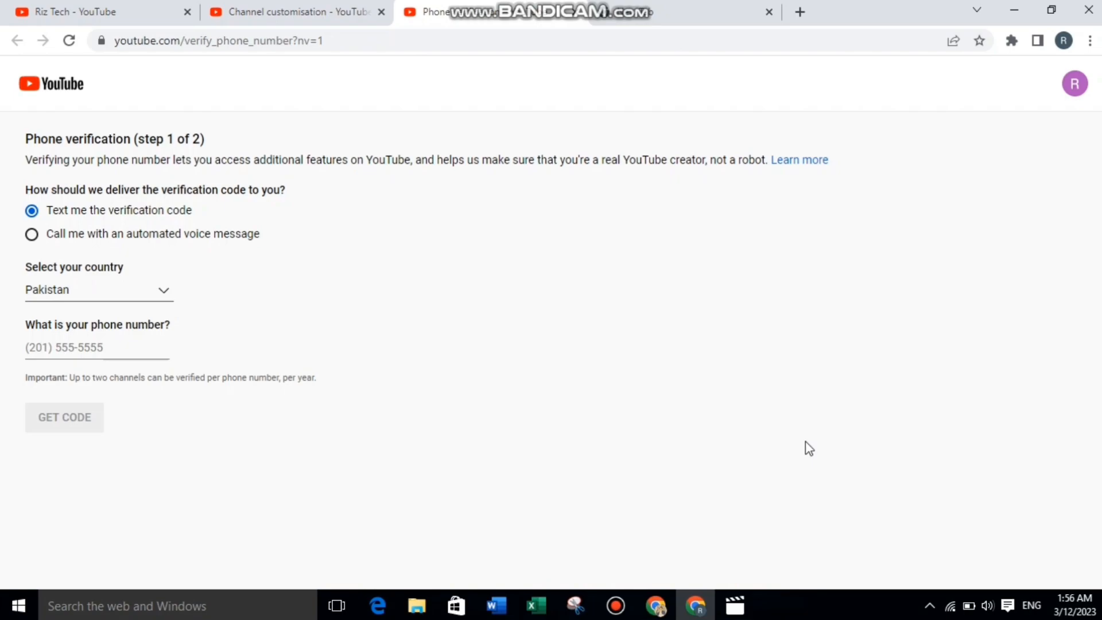
Request a verification code by text message for the phone number, then enter and submit the six-digit verification code.
{"action": "left_click", "coordinate": [85, 420]}
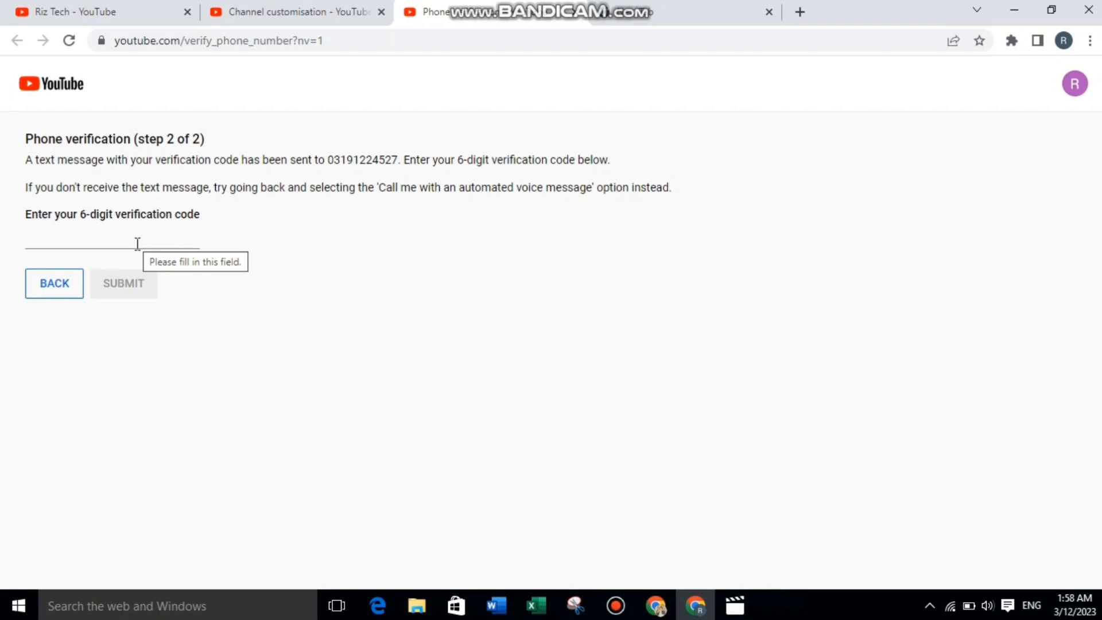
{"action": "left_click", "coordinate": [141, 284]}
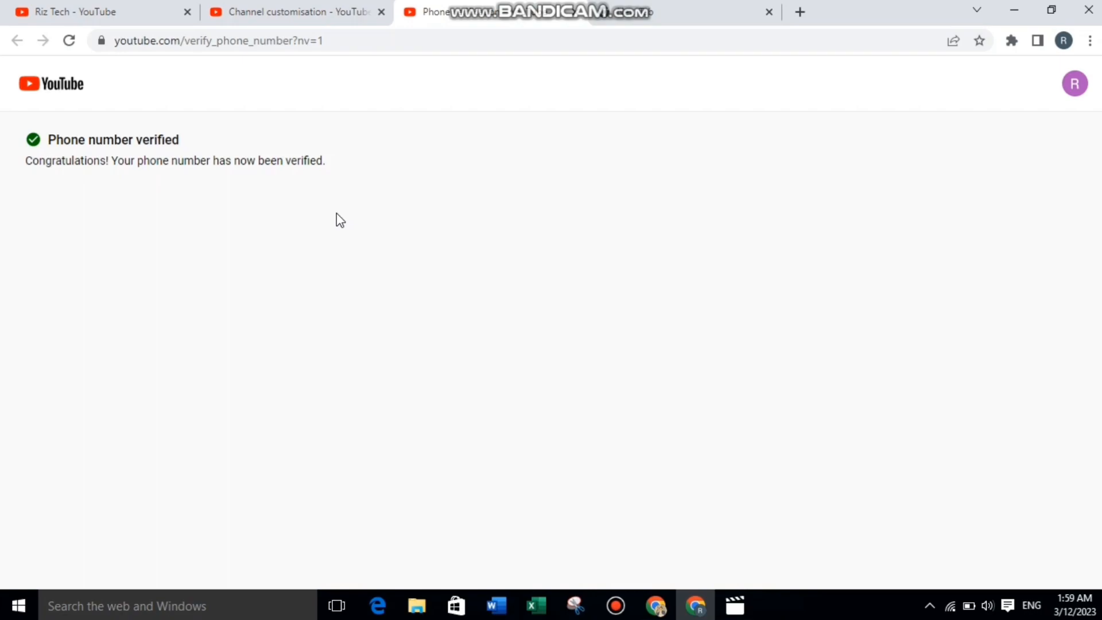
Return to the Studio channel settings and check the feature eligibility status of the intermediate features.
{"action": "left_click", "coordinate": [209, 13]}
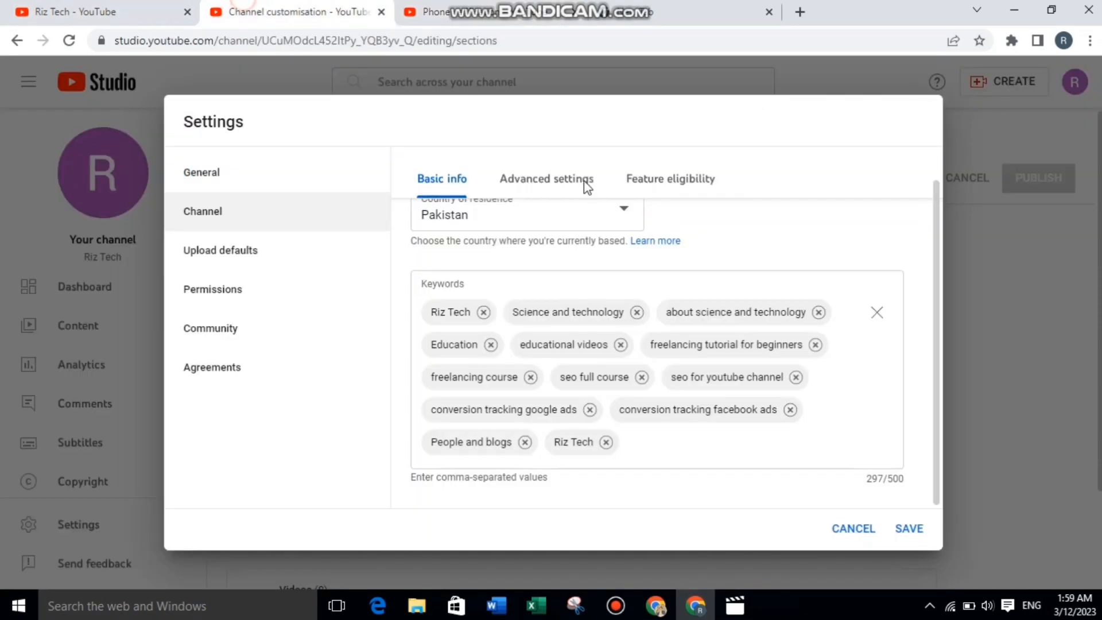
{"action": "left_click", "coordinate": [673, 185]}
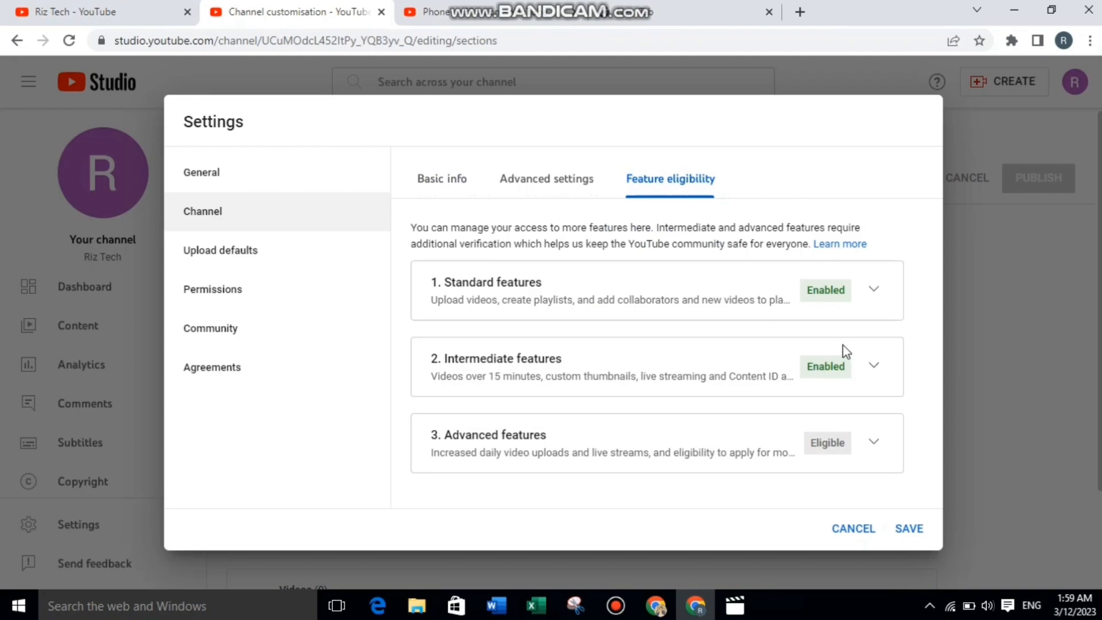
Review the channel's feature tiers, expand the advanced features' details, and start requesting access to them.
{"action": "left_click_drag", "start_coordinate": [609, 299], "coordinate": [463, 287]}
{"action": "left_click_drag", "start_coordinate": [598, 377], "coordinate": [458, 377]}
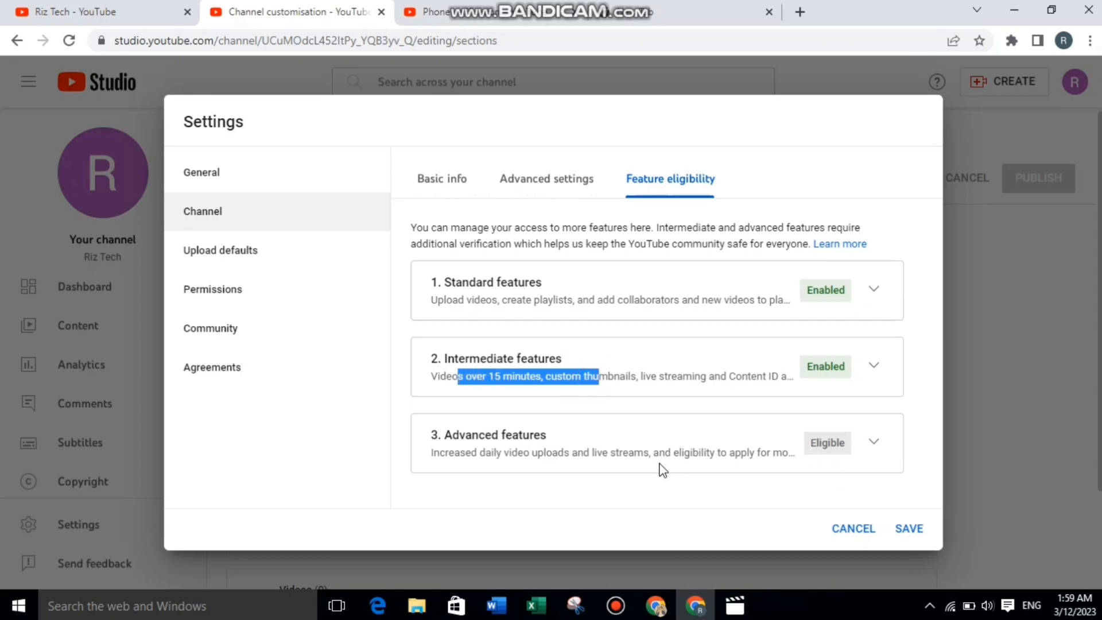
{"action": "left_click", "coordinate": [872, 440]}
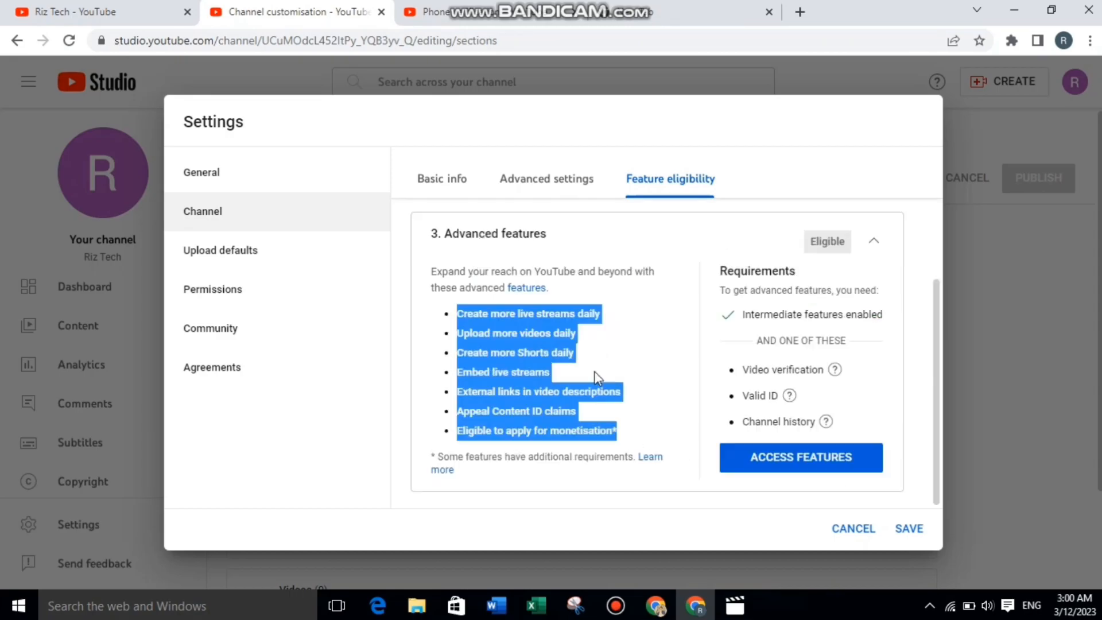
{"action": "left_click", "coordinate": [811, 468]}
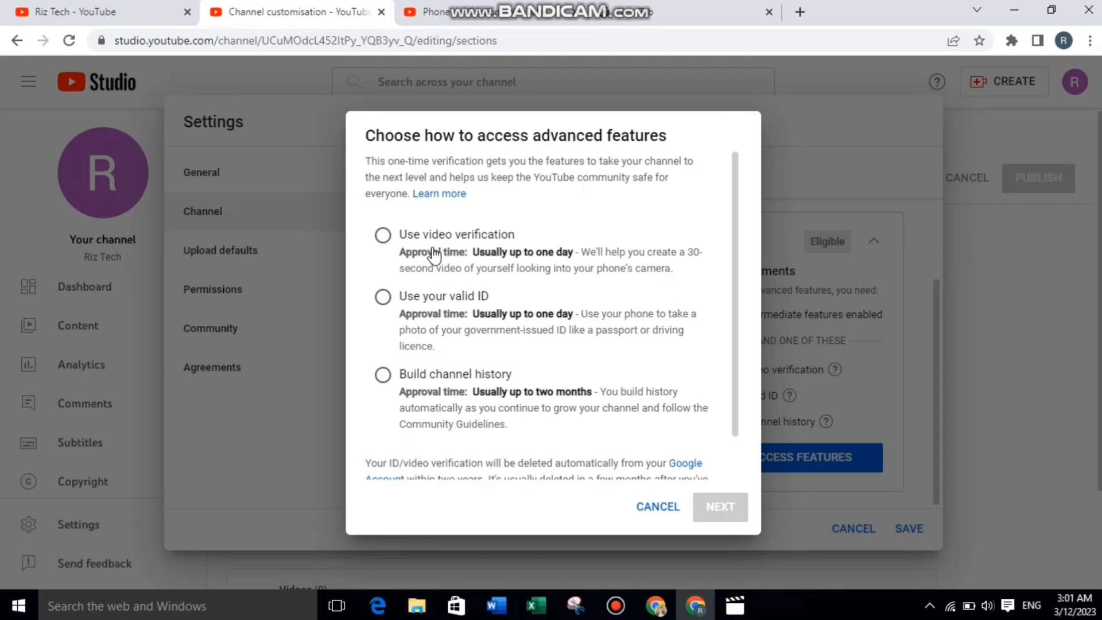
Choose video verification for the advanced features and have the verification link sent by email.
{"action": "left_click", "coordinate": [381, 258]}
{"action": "left_click_drag", "start_coordinate": [402, 259], "coordinate": [609, 272]}
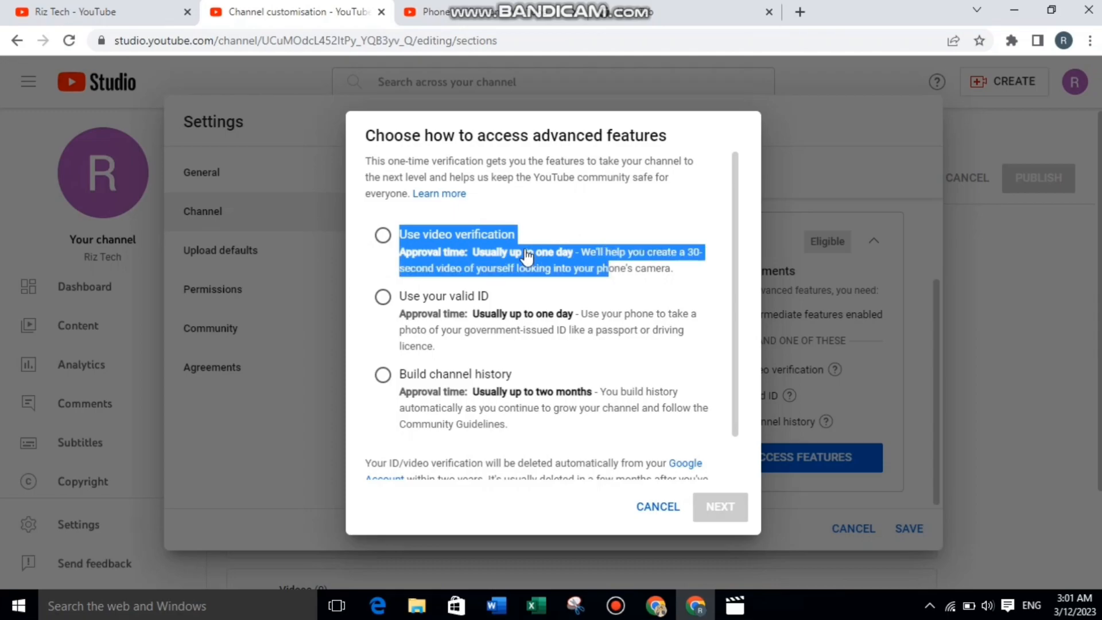
{"action": "left_click", "coordinate": [382, 234]}
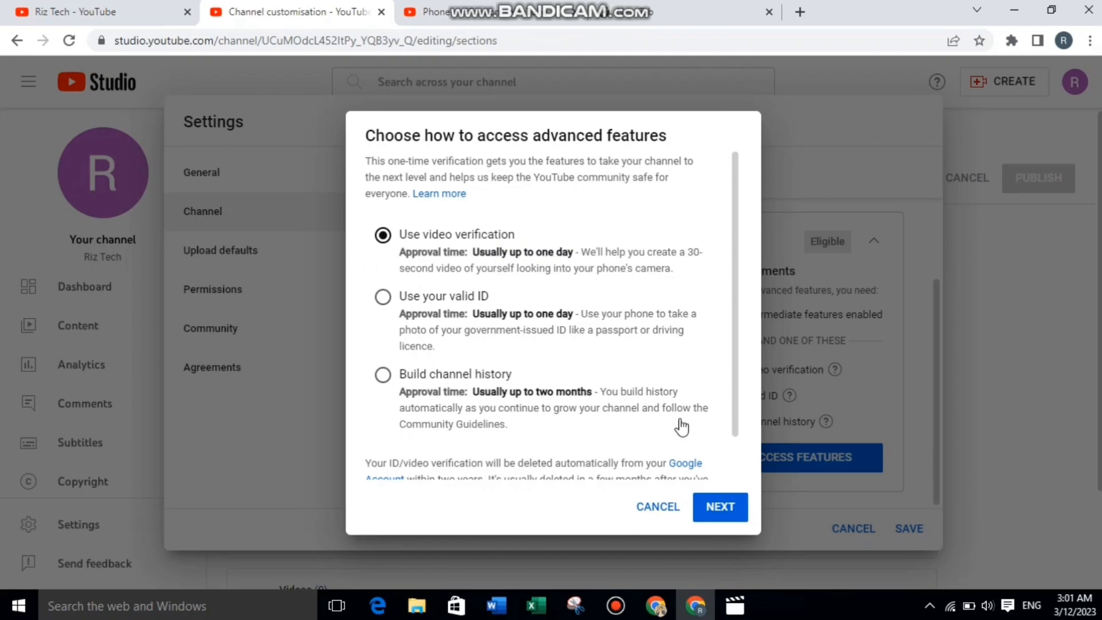
{"action": "scroll", "coordinate": [688, 425], "scroll_direction": "down", "scroll_amount": 1}
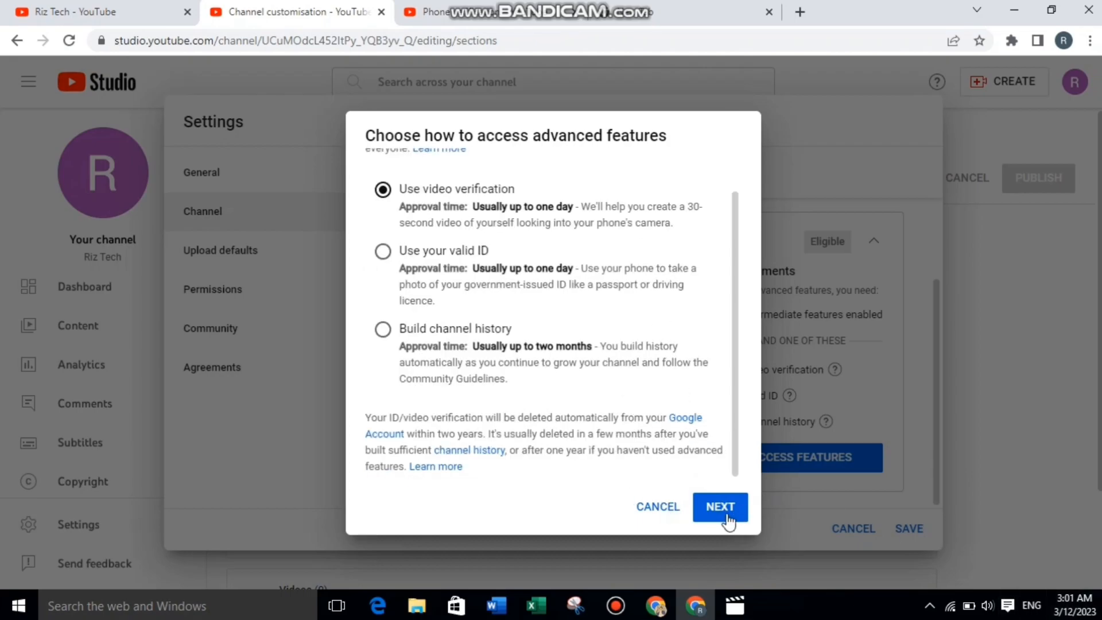
{"action": "left_click", "coordinate": [726, 516]}
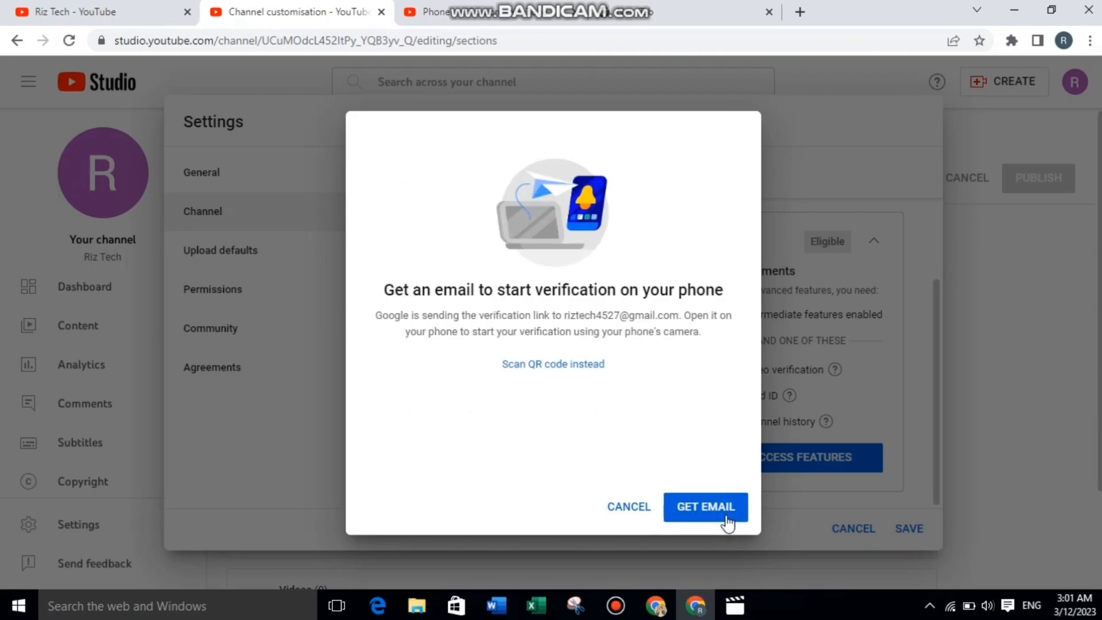
{"action": "left_click", "coordinate": [726, 519]}
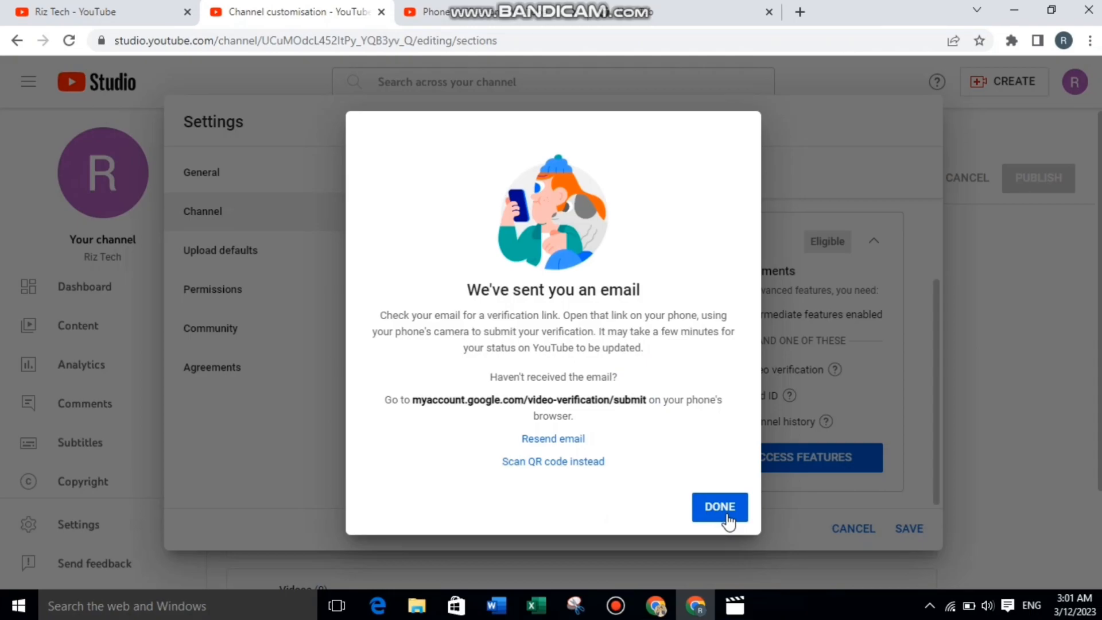
{"action": "left_click", "coordinate": [726, 519]}
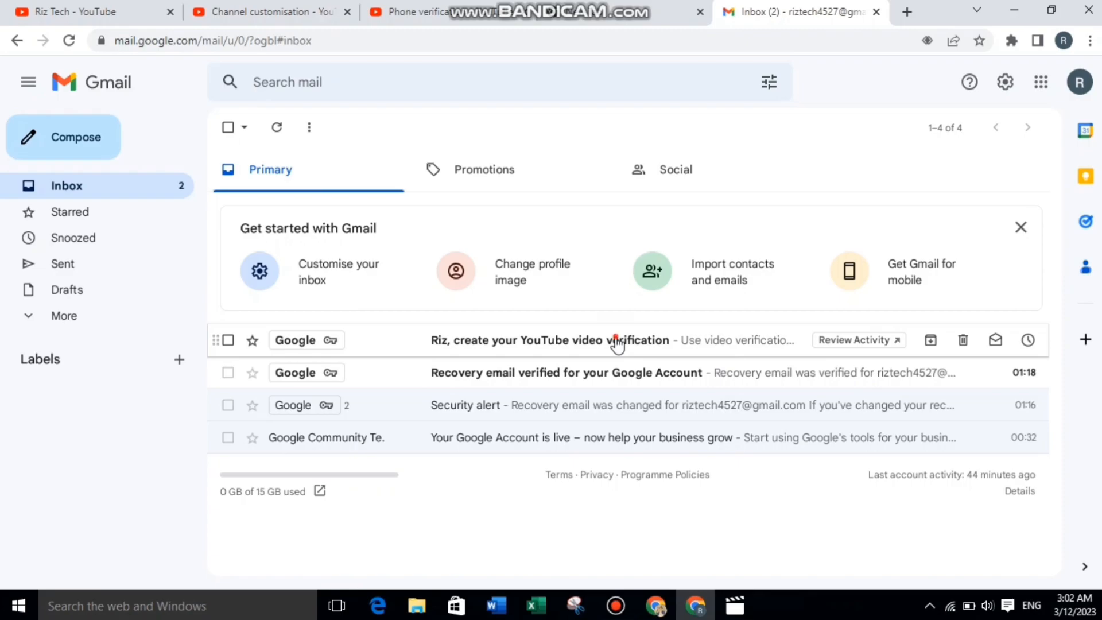
Open the YouTube video verification email in Gmail and start the verification to bring up the QR code page.
{"action": "left_click", "coordinate": [617, 343]}
{"action": "scroll", "coordinate": [607, 339], "scroll_direction": "down", "scroll_amount": 3}
{"action": "scroll", "coordinate": [606, 339], "scroll_direction": "down", "scroll_amount": 3}
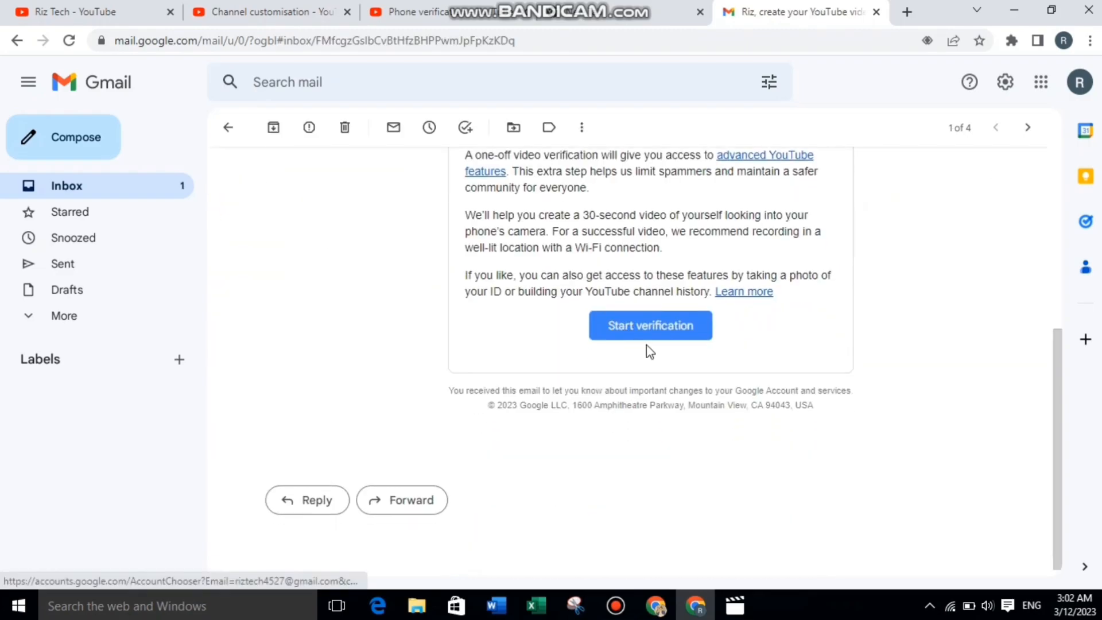
{"action": "left_click", "coordinate": [657, 327]}
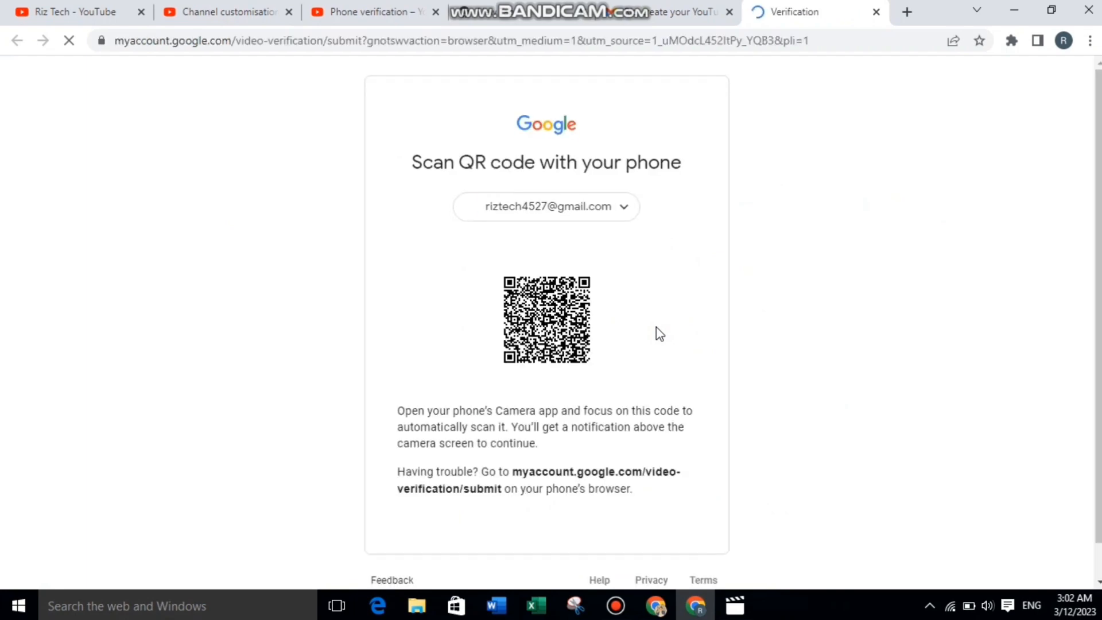
{"action": "scroll", "coordinate": [576, 319], "scroll_direction": "down", "scroll_amount": 1}
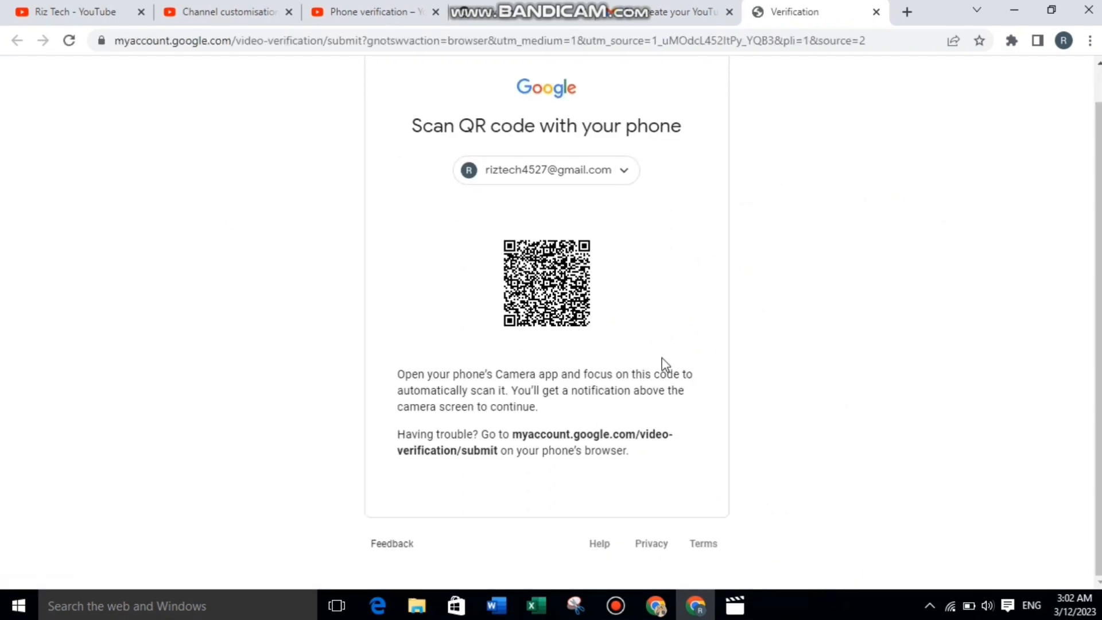
{"action": "scroll", "coordinate": [659, 361], "scroll_direction": "up", "scroll_amount": 1}
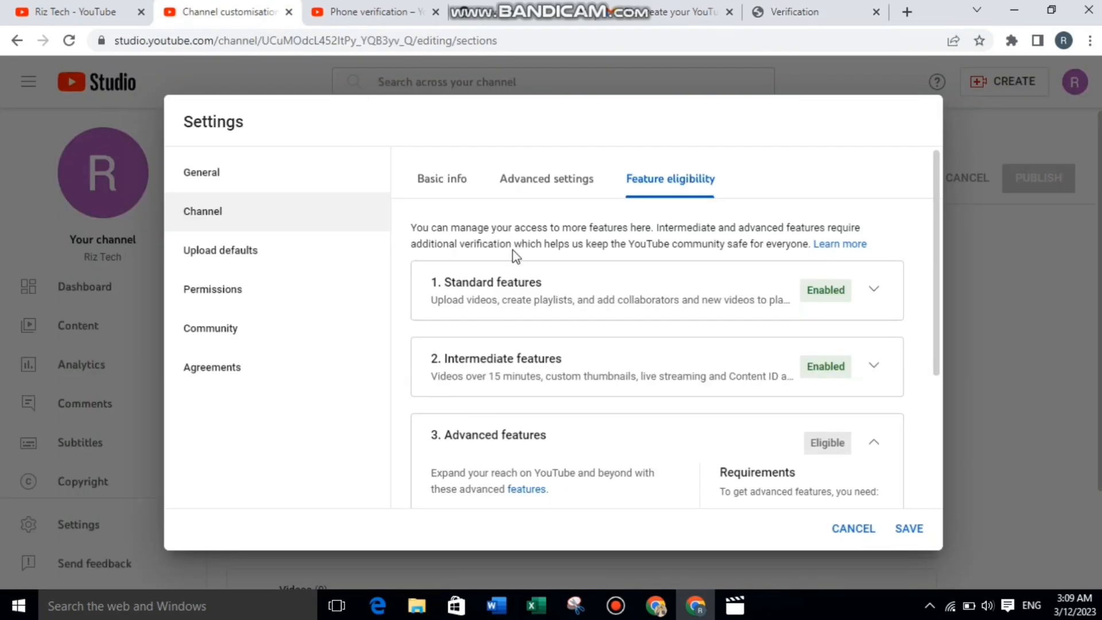
Return to the Studio channel settings, check the advanced settings and basic info, and save the settings.
{"action": "left_click", "coordinate": [516, 178]}
{"action": "left_click", "coordinate": [421, 179]}
{"action": "scroll", "coordinate": [634, 311], "scroll_direction": "up", "scroll_amount": 1}
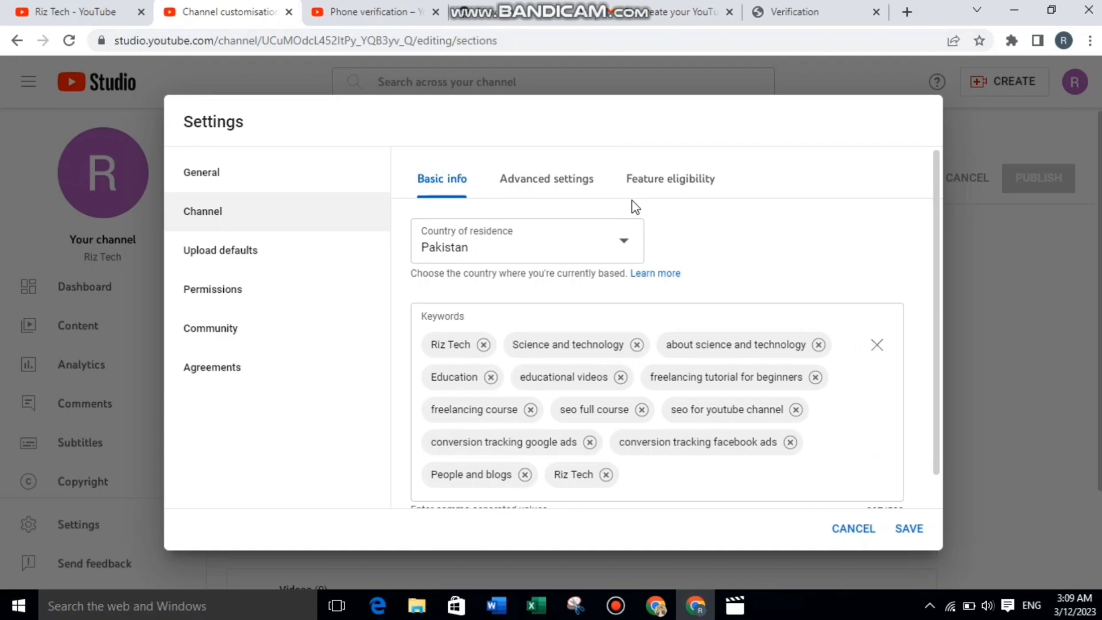
{"action": "left_click", "coordinate": [904, 533]}
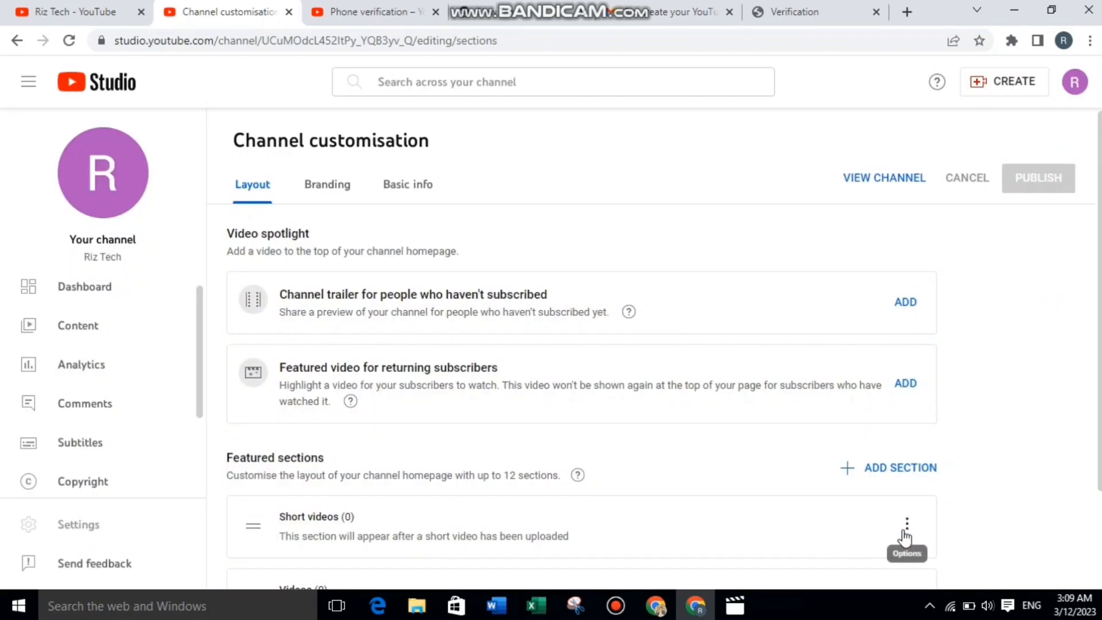
Reopen the Studio settings and set the upload defaults' video category to Education.
{"action": "scroll", "coordinate": [751, 488], "scroll_direction": "down", "scroll_amount": 2}
{"action": "scroll", "coordinate": [700, 416], "scroll_direction": "up", "scroll_amount": 2}
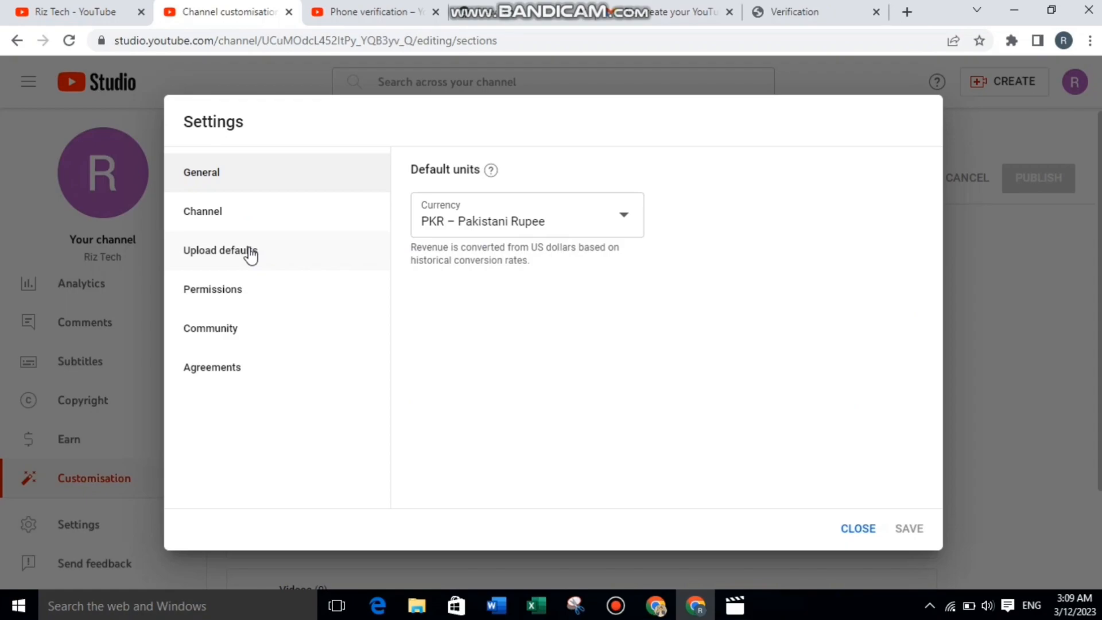
{"action": "left_click", "coordinate": [250, 256]}
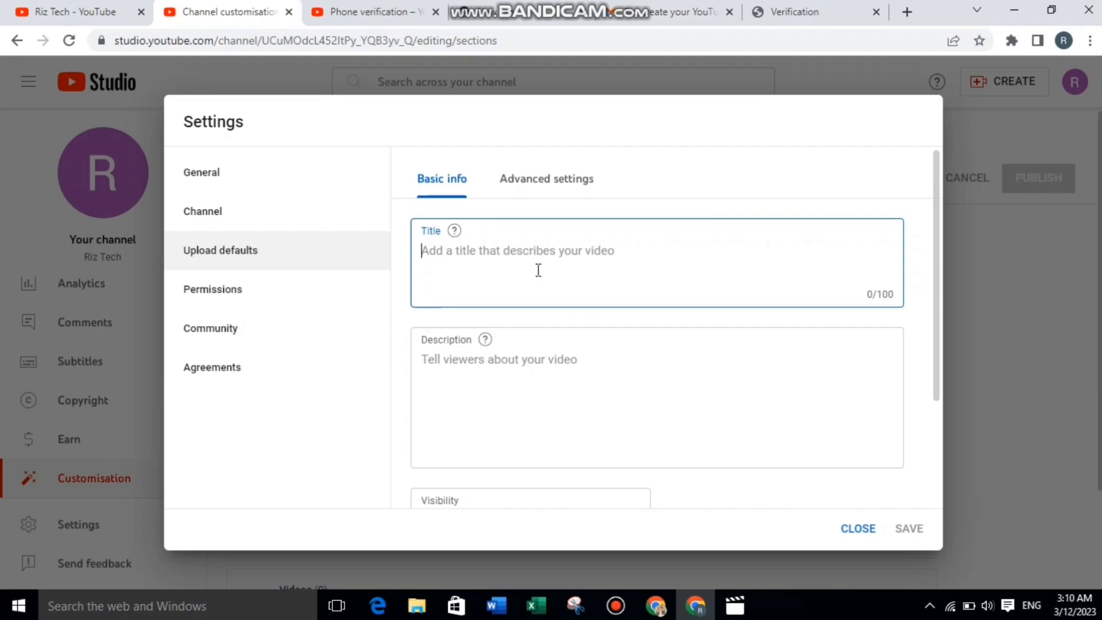
{"action": "left_click", "coordinate": [565, 191]}
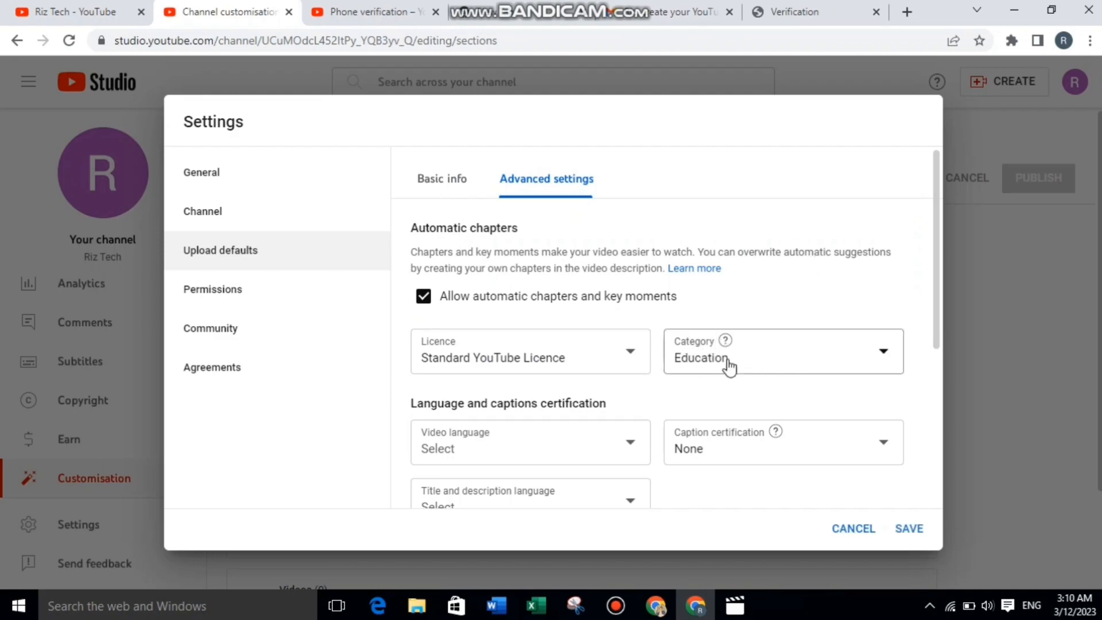
{"action": "left_click", "coordinate": [807, 347]}
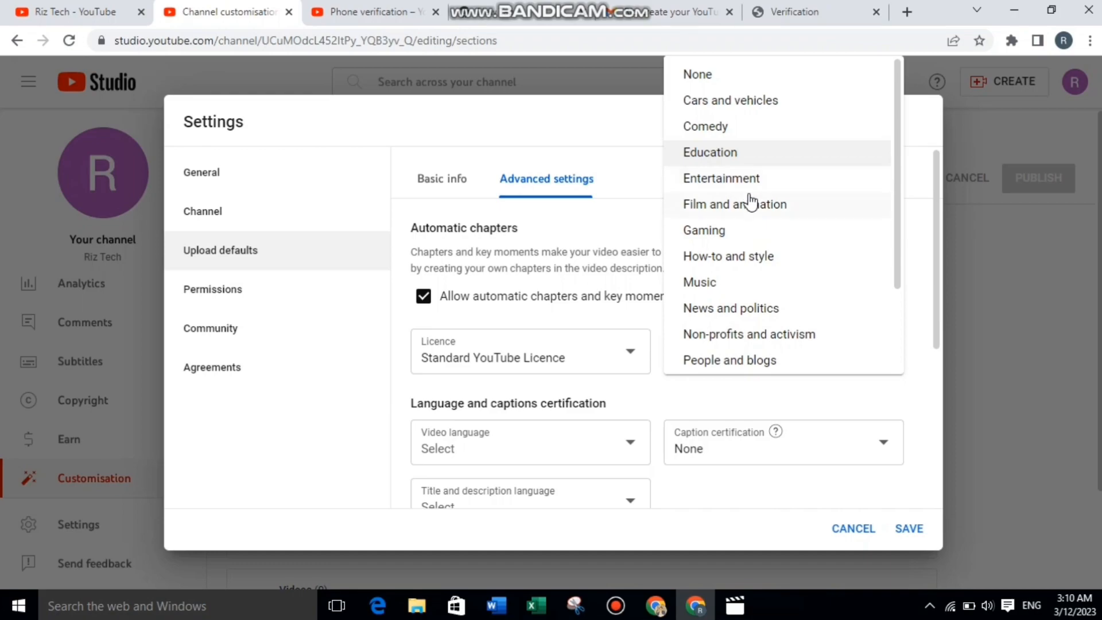
{"action": "left_click", "coordinate": [768, 154]}
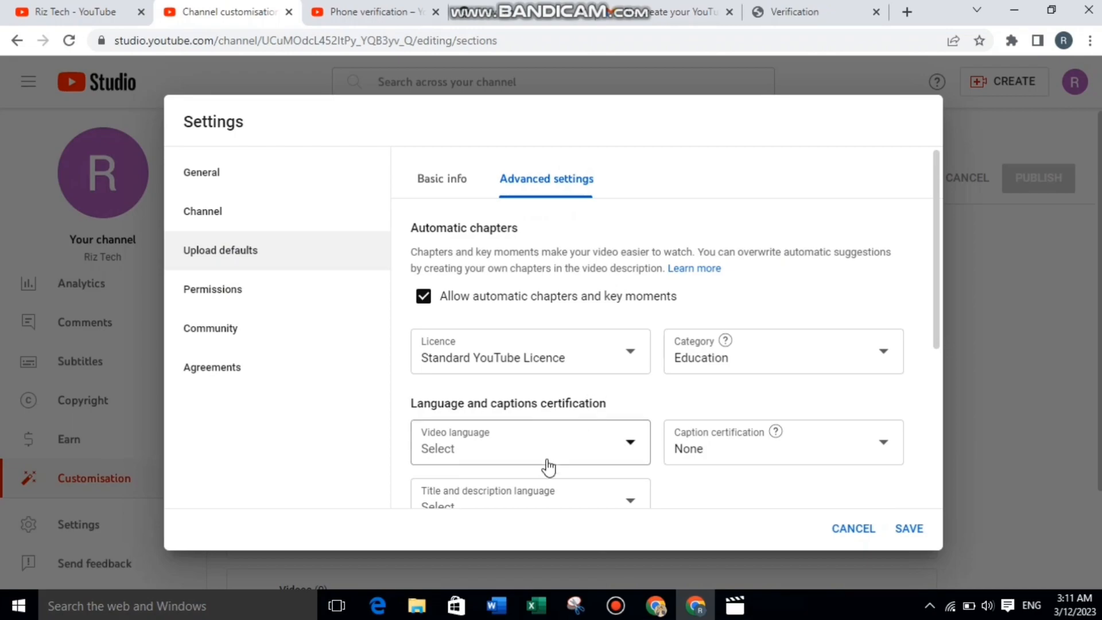
Set the default video language for uploads to Urdu.
{"action": "left_click", "coordinate": [577, 455]}
{"action": "left_click", "coordinate": [573, 443]}
{"action": "left_click", "coordinate": [631, 459]}
{"action": "scroll", "coordinate": [494, 221], "scroll_direction": "down", "scroll_amount": 20}
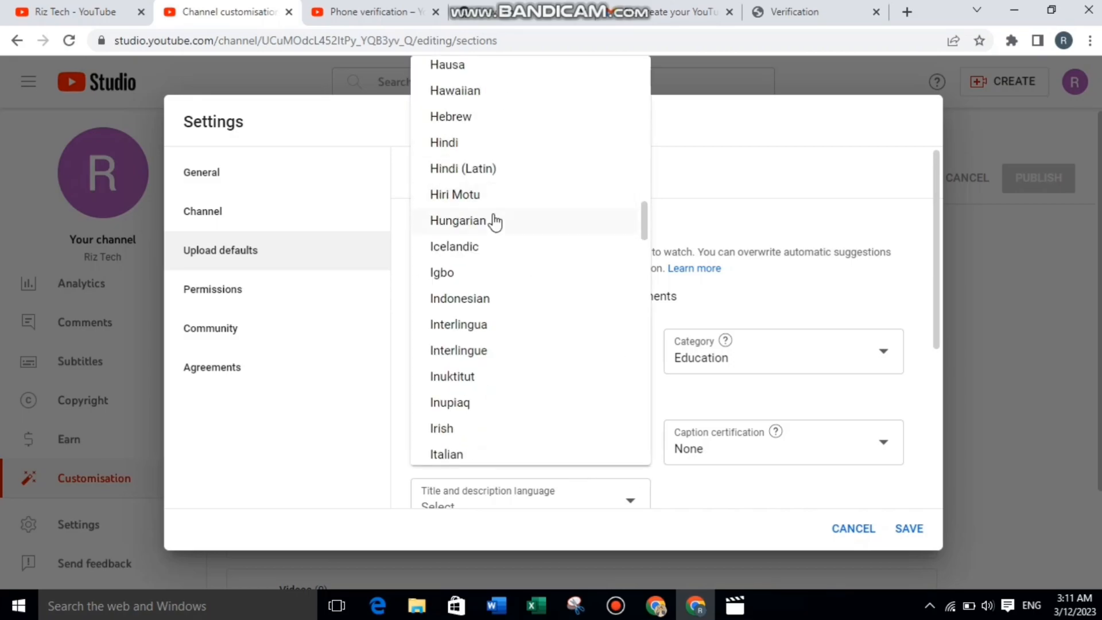
{"action": "scroll", "coordinate": [494, 222], "scroll_direction": "up", "scroll_amount": 4}
{"action": "scroll", "coordinate": [494, 222], "scroll_direction": "down", "scroll_amount": 7}
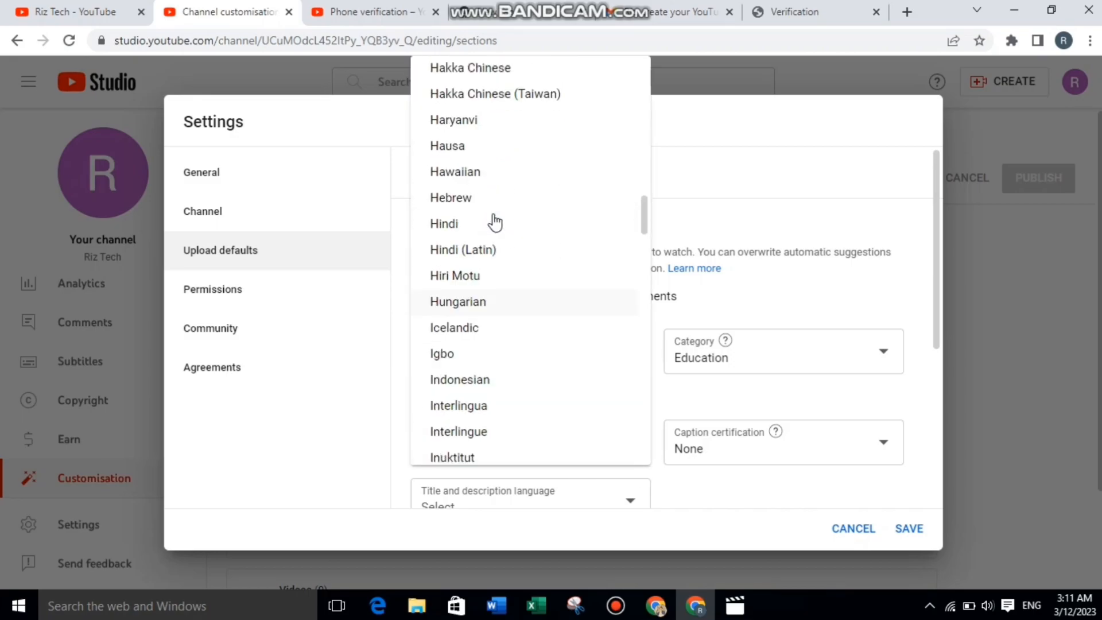
{"action": "scroll", "coordinate": [494, 221], "scroll_direction": "up", "scroll_amount": 4}
{"action": "scroll", "coordinate": [450, 229], "scroll_direction": "down", "scroll_amount": 10}
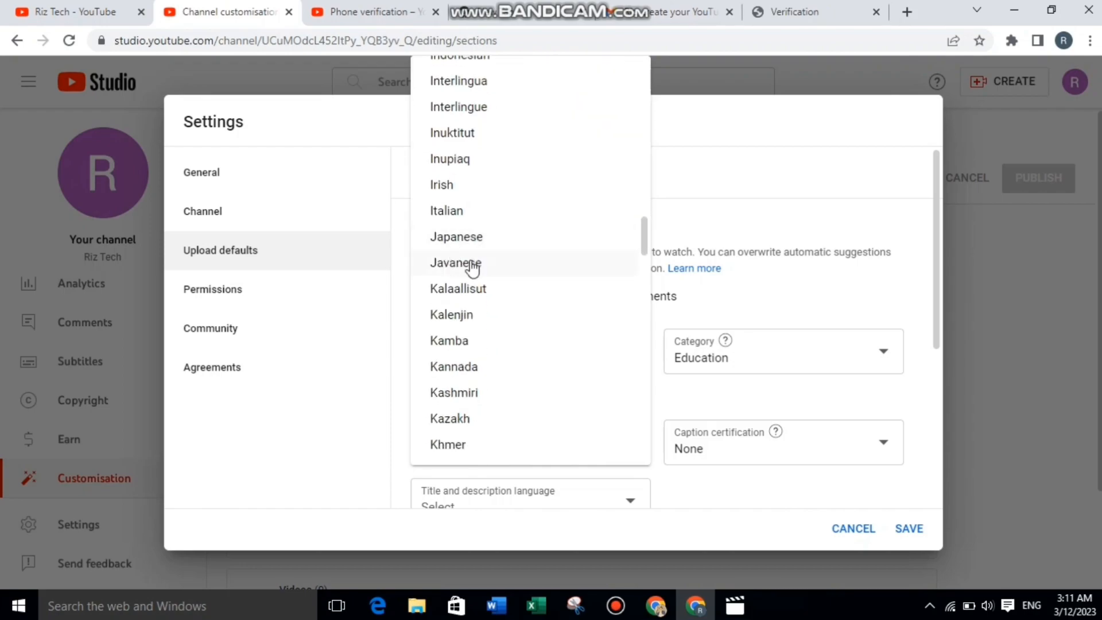
{"action": "scroll", "coordinate": [472, 268], "scroll_direction": "down", "scroll_amount": 15}
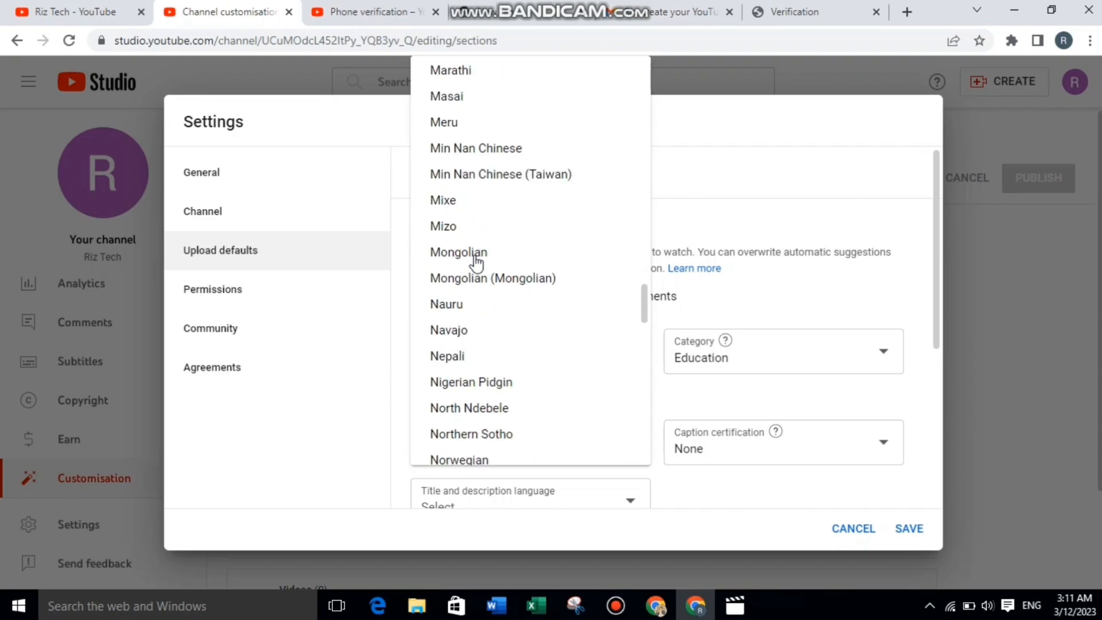
{"action": "scroll", "coordinate": [482, 264], "scroll_direction": "down", "scroll_amount": 20}
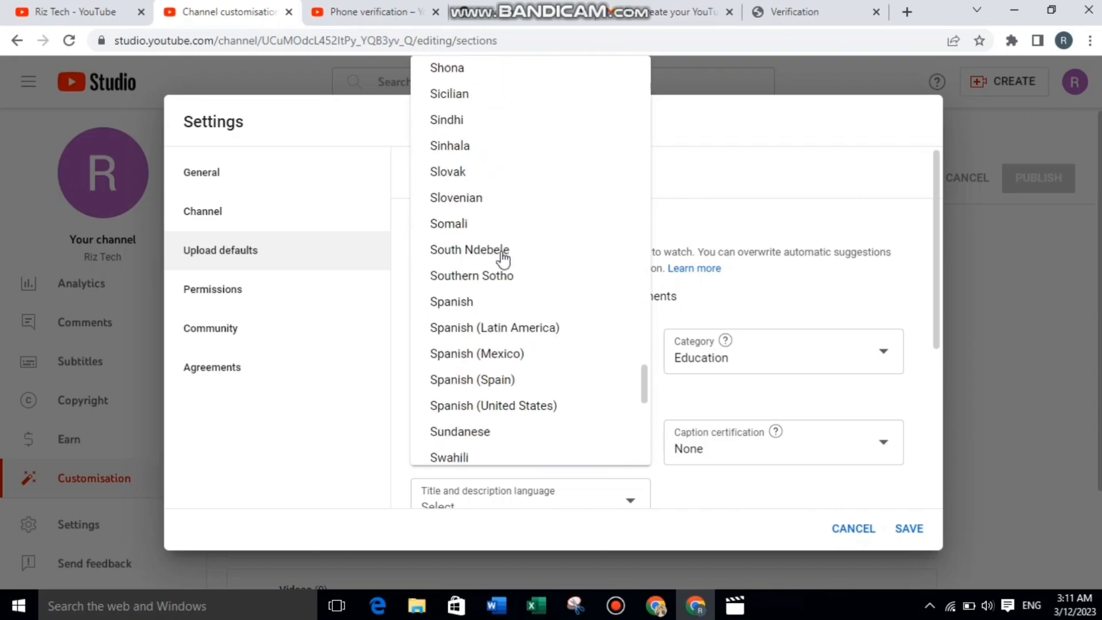
{"action": "scroll", "coordinate": [503, 260], "scroll_direction": "down", "scroll_amount": 10}
{"action": "scroll", "coordinate": [504, 259], "scroll_direction": "up", "scroll_amount": 3}
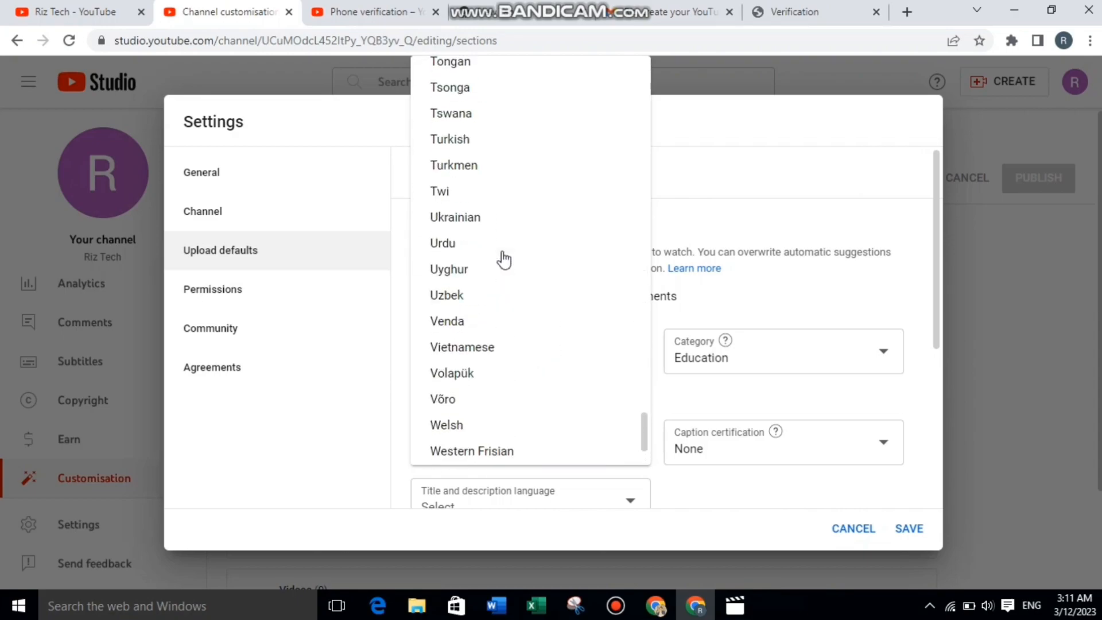
{"action": "left_click", "coordinate": [448, 238]}
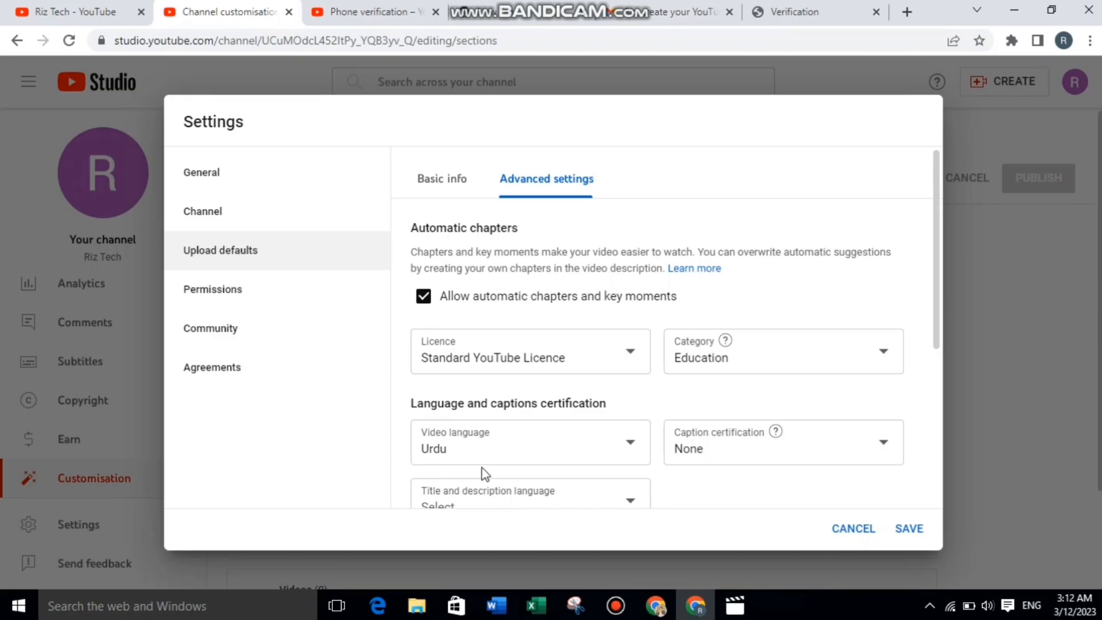
Set the default title and description language for uploads to English (United Kingdom).
{"action": "scroll", "coordinate": [490, 455], "scroll_direction": "down", "scroll_amount": 3}
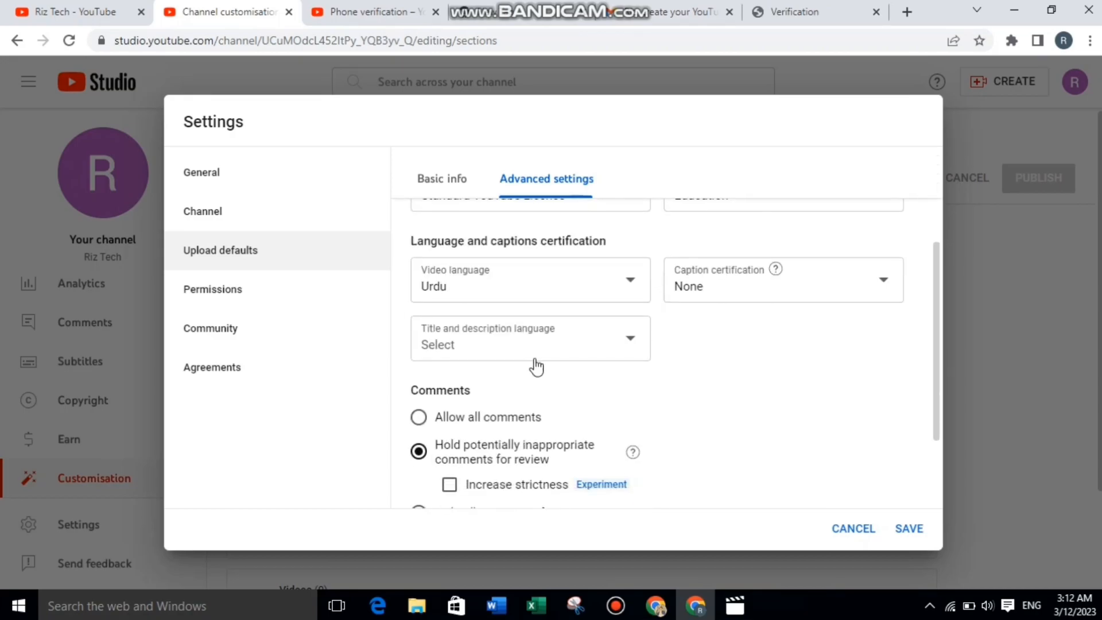
{"action": "left_click", "coordinate": [524, 347]}
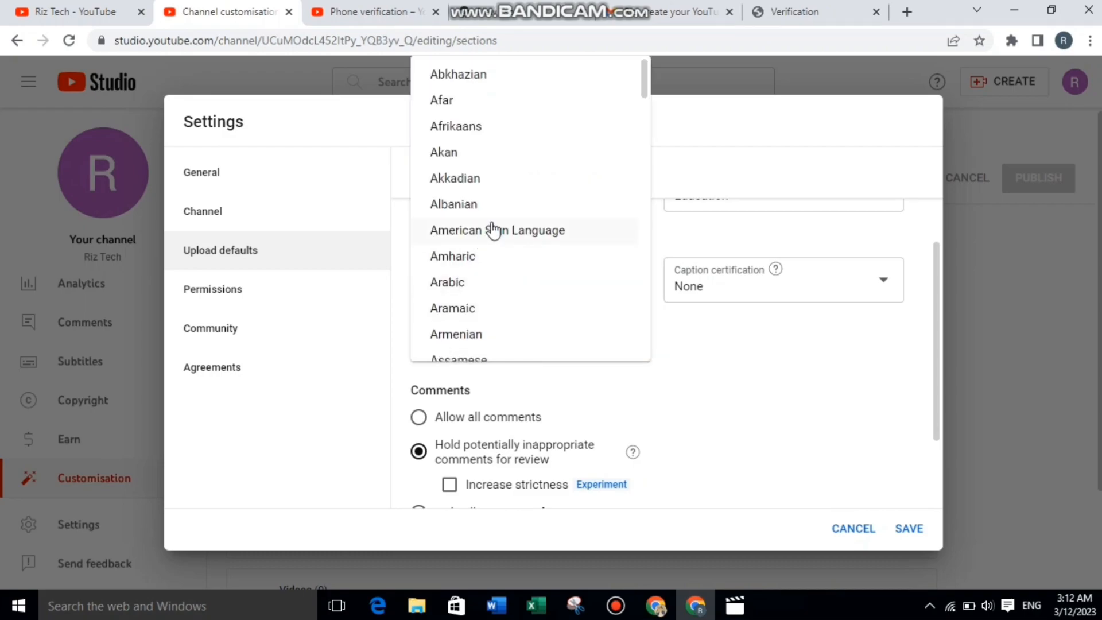
{"action": "scroll", "coordinate": [490, 230], "scroll_direction": "down", "scroll_amount": 10}
{"action": "scroll", "coordinate": [489, 246], "scroll_direction": "up", "scroll_amount": 10}
{"action": "scroll", "coordinate": [491, 253], "scroll_direction": "down", "scroll_amount": 12}
{"action": "scroll", "coordinate": [494, 264], "scroll_direction": "down", "scroll_amount": 10}
{"action": "scroll", "coordinate": [494, 265], "scroll_direction": "down", "scroll_amount": 4}
{"action": "scroll", "coordinate": [500, 264], "scroll_direction": "up", "scroll_amount": 5}
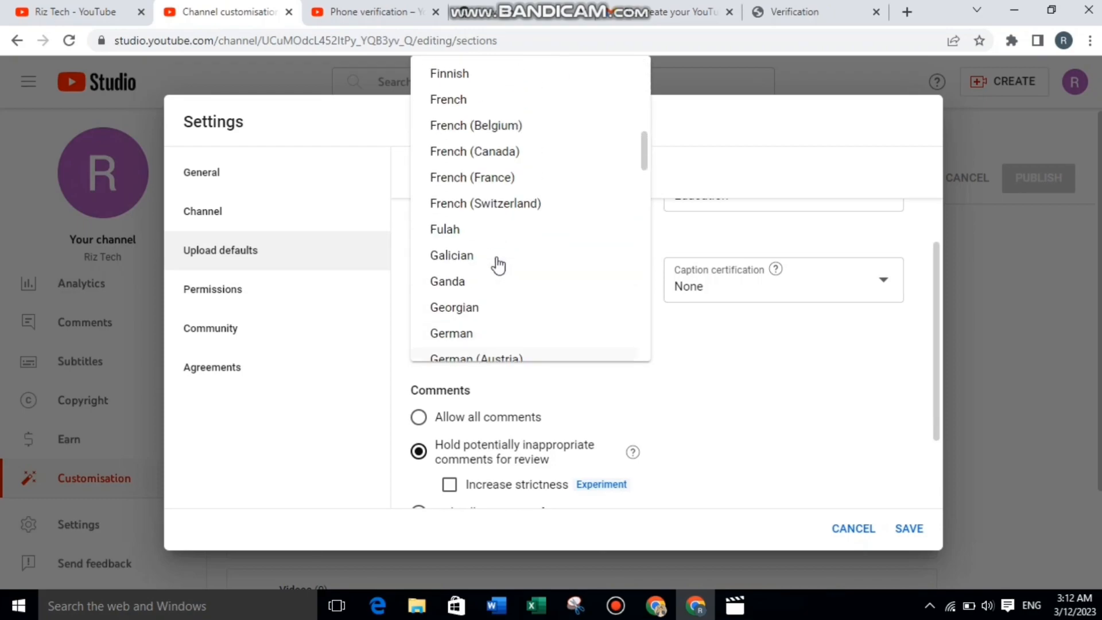
{"action": "scroll", "coordinate": [497, 264], "scroll_direction": "up", "scroll_amount": 3}
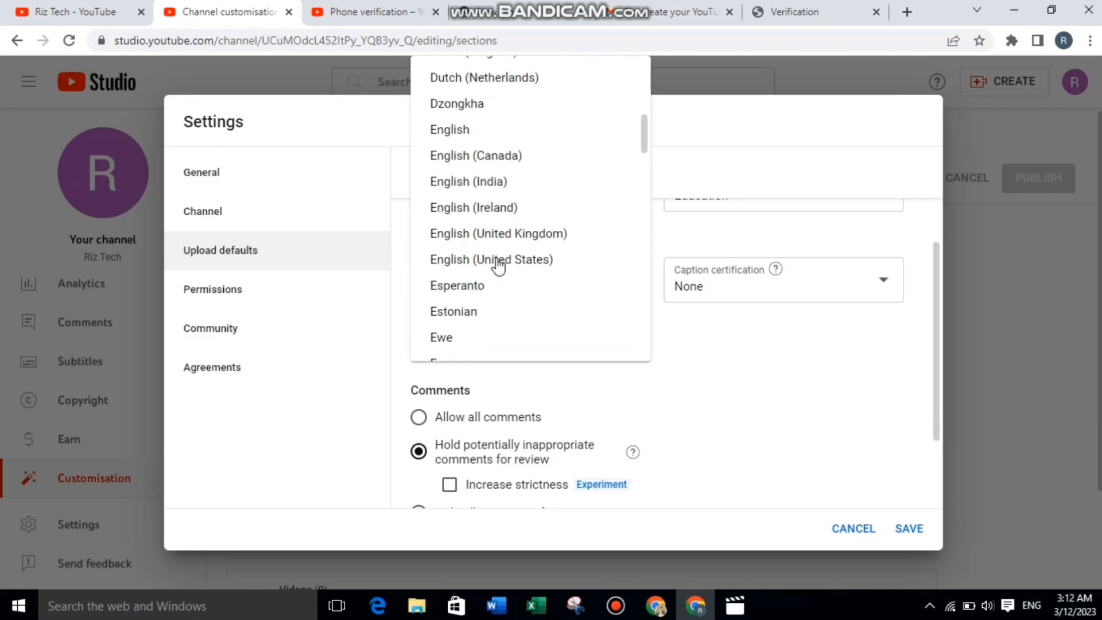
{"action": "left_click", "coordinate": [462, 230]}
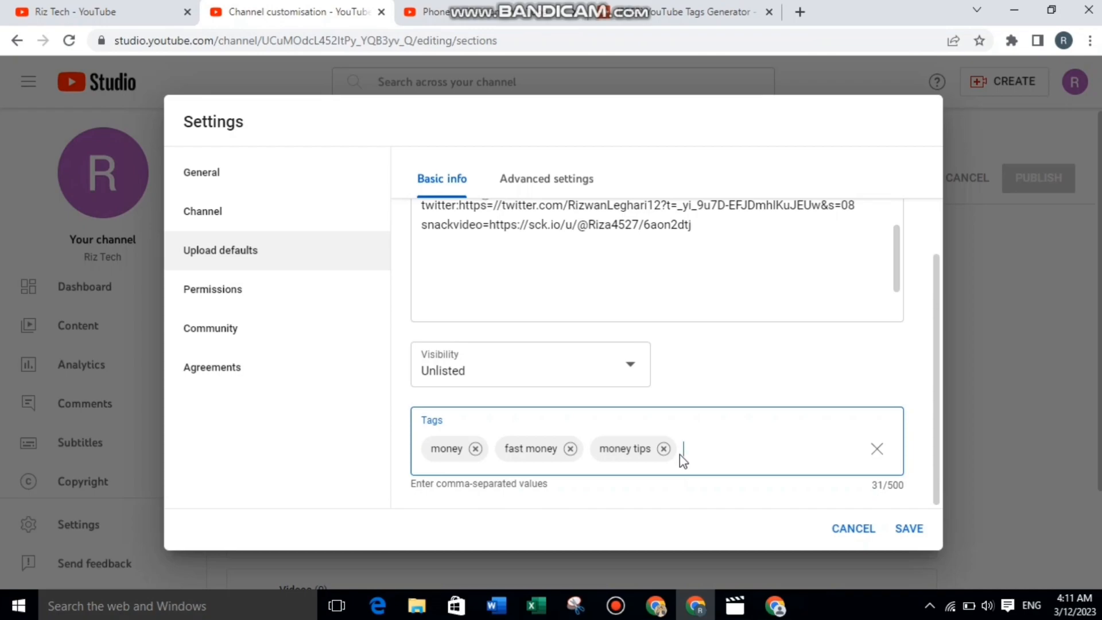
Check the advanced settings and basic info of the upload defaults, then save them.
{"action": "left_click", "coordinate": [547, 179]}
{"action": "left_click", "coordinate": [455, 179]}
{"action": "scroll", "coordinate": [634, 327], "scroll_direction": "up", "scroll_amount": 3}
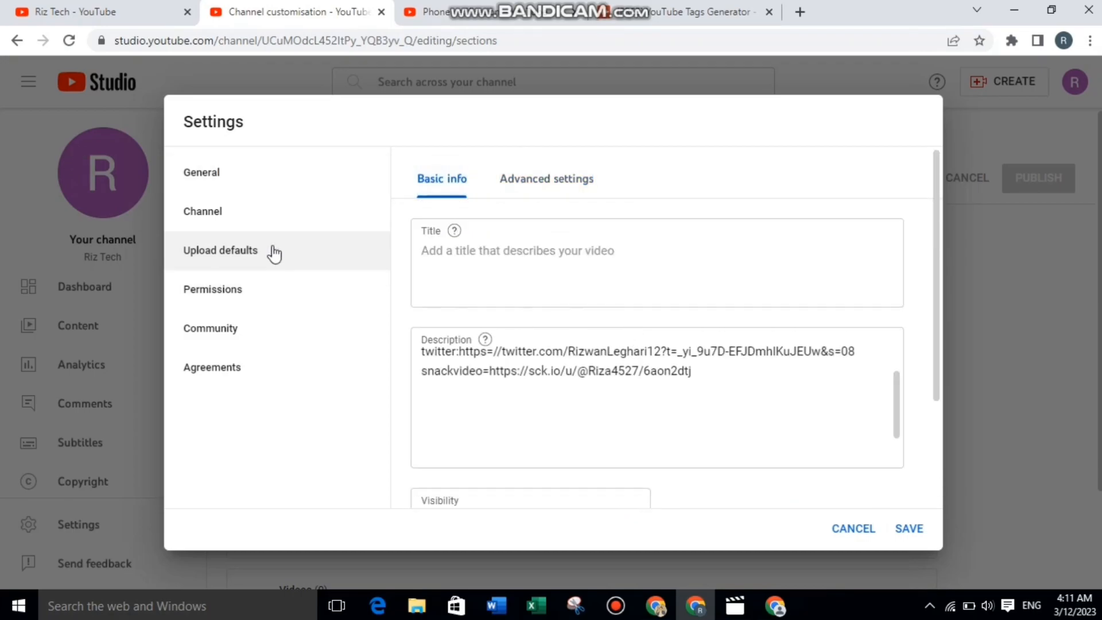
{"action": "left_click", "coordinate": [911, 531]}
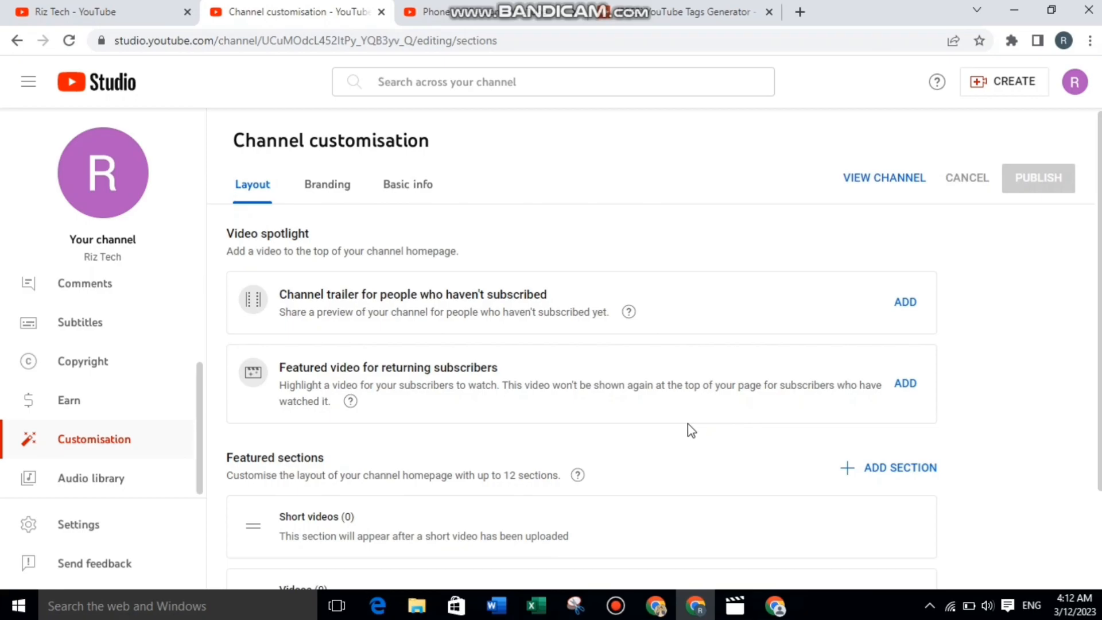
Open the channel customisation page and look through its layout, branding and basic info settings.
{"action": "left_click", "coordinate": [88, 451]}
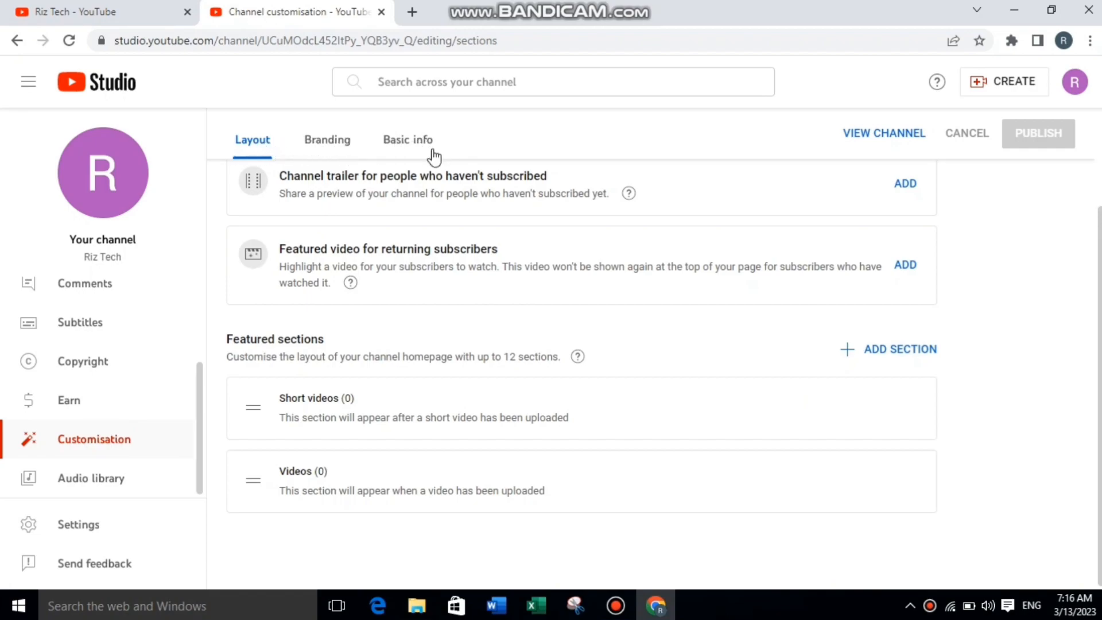
{"action": "left_click", "coordinate": [416, 144]}
{"action": "scroll", "coordinate": [402, 296], "scroll_direction": "down", "scroll_amount": 4}
{"action": "scroll", "coordinate": [419, 357], "scroll_direction": "up", "scroll_amount": 5}
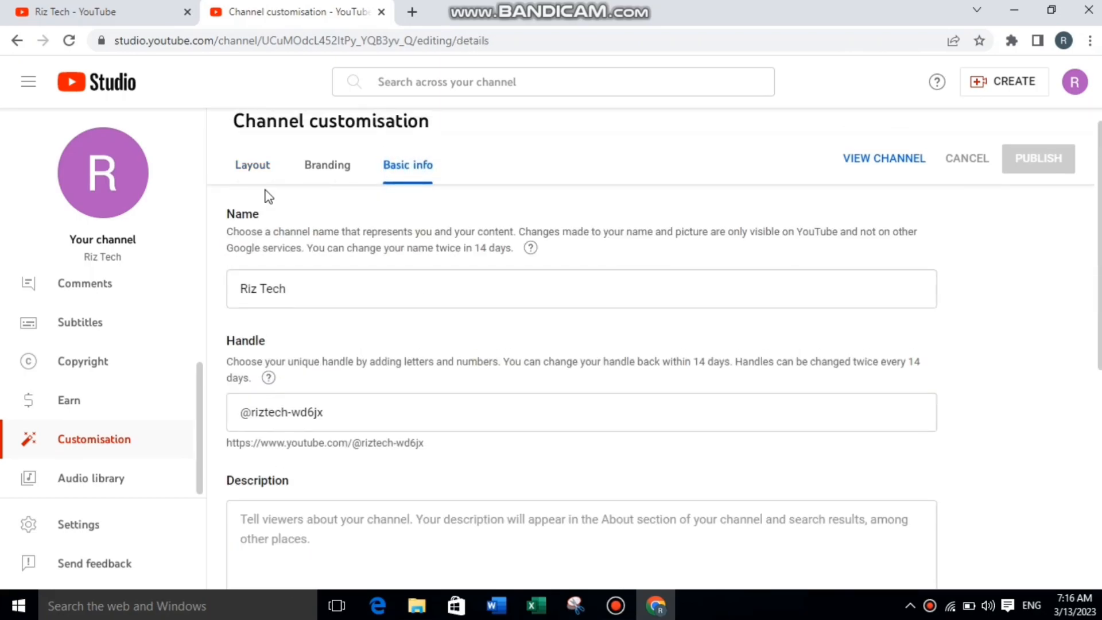
{"action": "left_click", "coordinate": [257, 156]}
{"action": "left_click", "coordinate": [319, 171]}
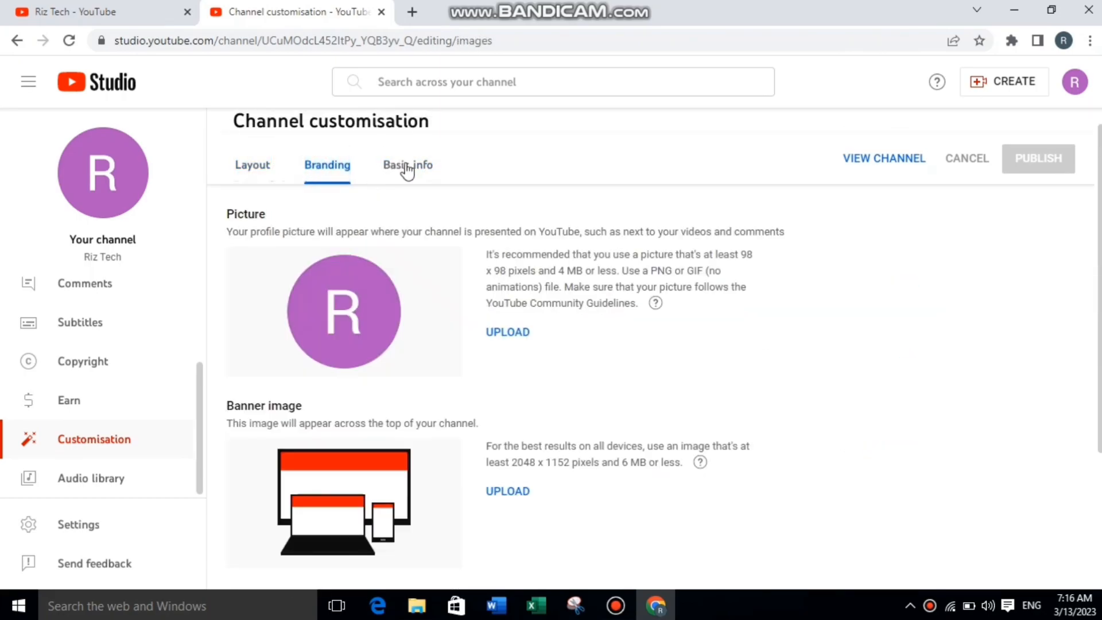
{"action": "left_click", "coordinate": [401, 165]}
{"action": "scroll", "coordinate": [423, 264], "scroll_direction": "down", "scroll_amount": 3}
{"action": "scroll", "coordinate": [402, 256], "scroll_direction": "up", "scroll_amount": 3}
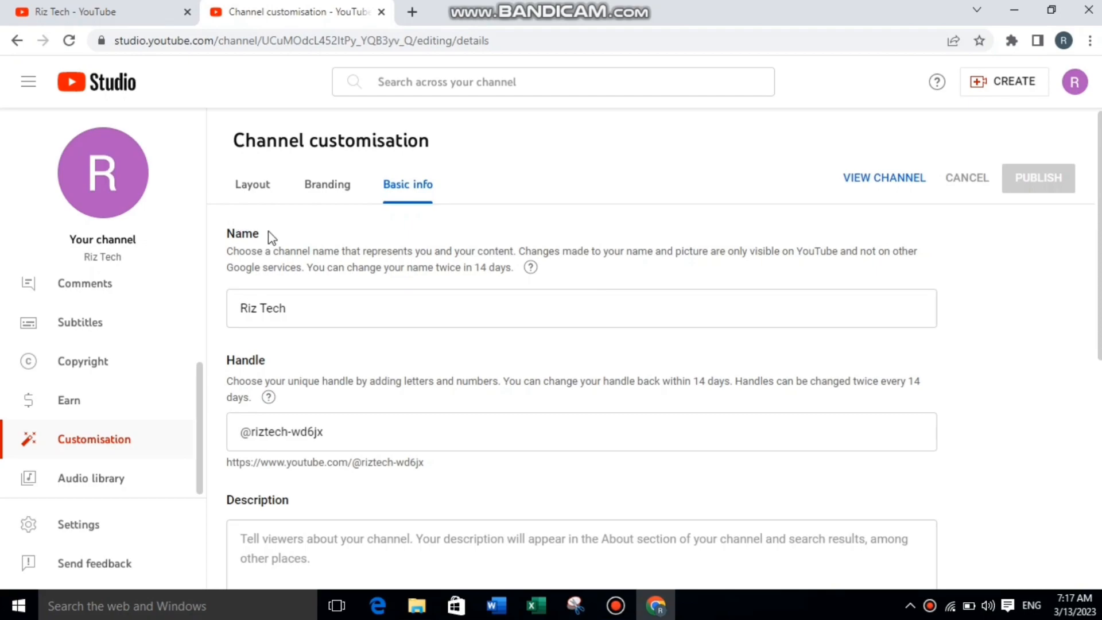
Examine the channel's name, handle and description fields in the basic info settings.
{"action": "left_click_drag", "start_coordinate": [228, 251], "coordinate": [237, 248]}
{"action": "left_click", "coordinate": [313, 304]}
{"action": "scroll", "coordinate": [280, 267], "scroll_direction": "down", "scroll_amount": 1}
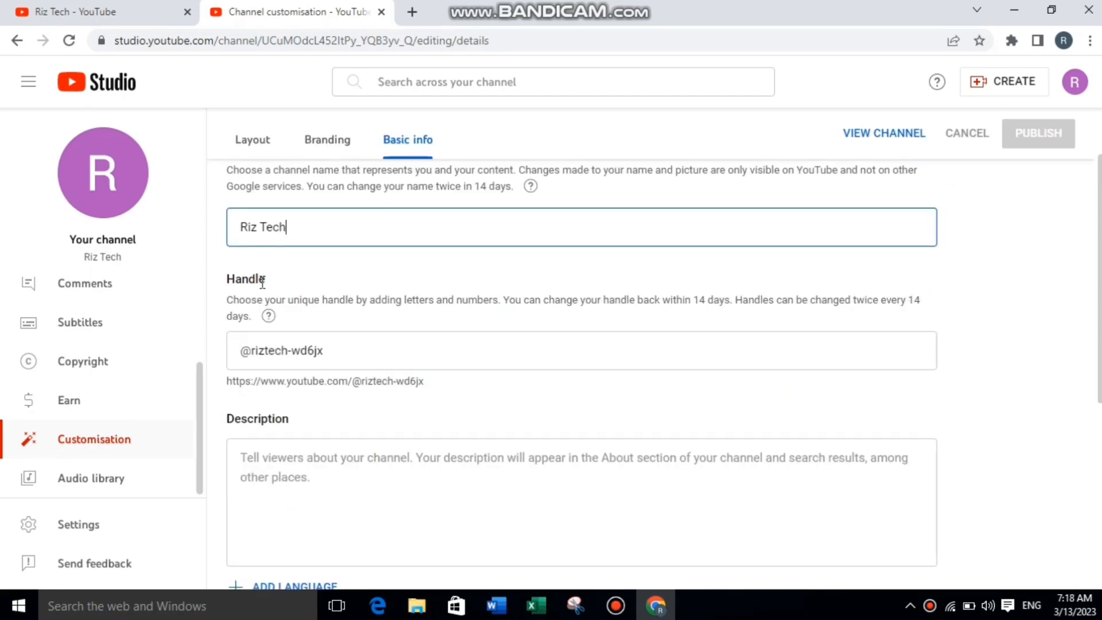
{"action": "left_click_drag", "start_coordinate": [270, 281], "coordinate": [226, 279]}
{"action": "left_click_drag", "start_coordinate": [330, 349], "coordinate": [240, 364]}
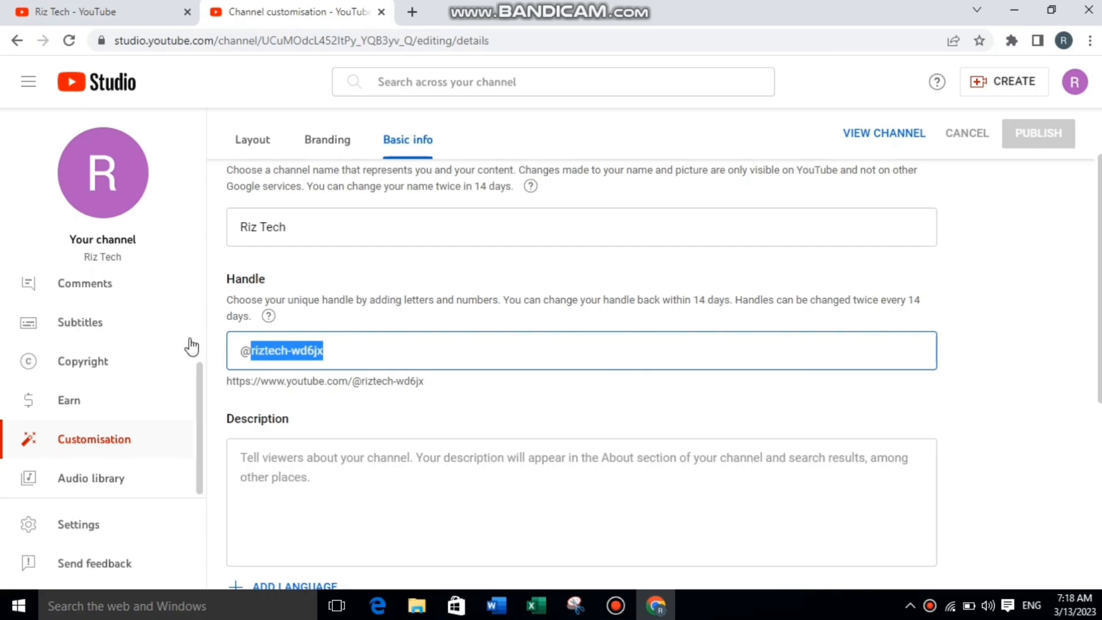
{"action": "left_click", "coordinate": [355, 352]}
{"action": "scroll", "coordinate": [344, 367], "scroll_direction": "up", "scroll_amount": 1}
{"action": "scroll", "coordinate": [314, 412], "scroll_direction": "down", "scroll_amount": 4}
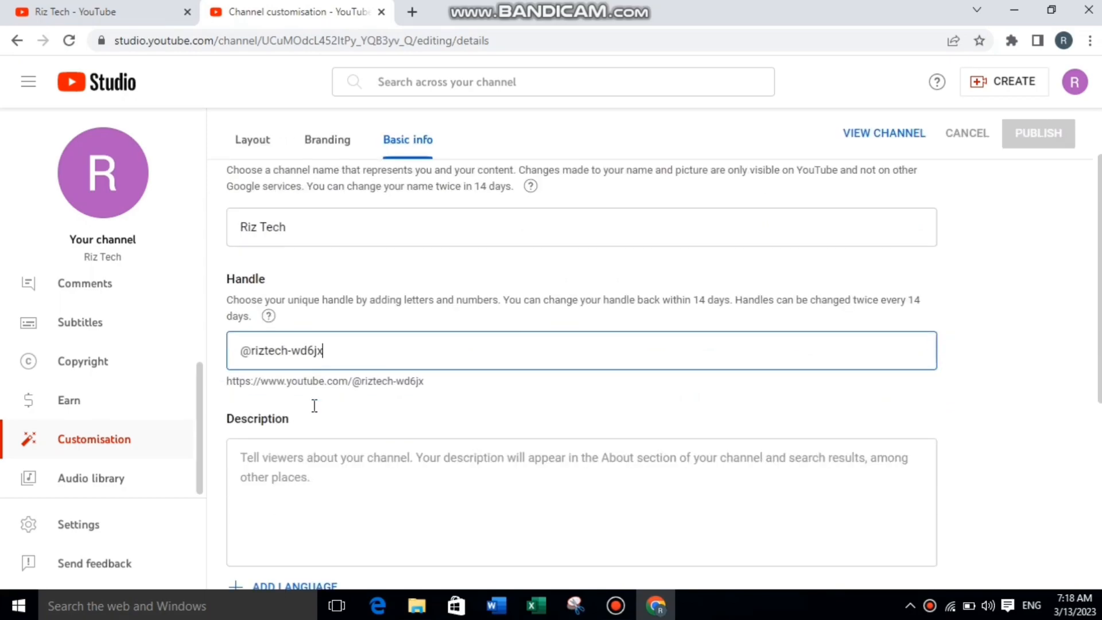
{"action": "left_click", "coordinate": [258, 318]}
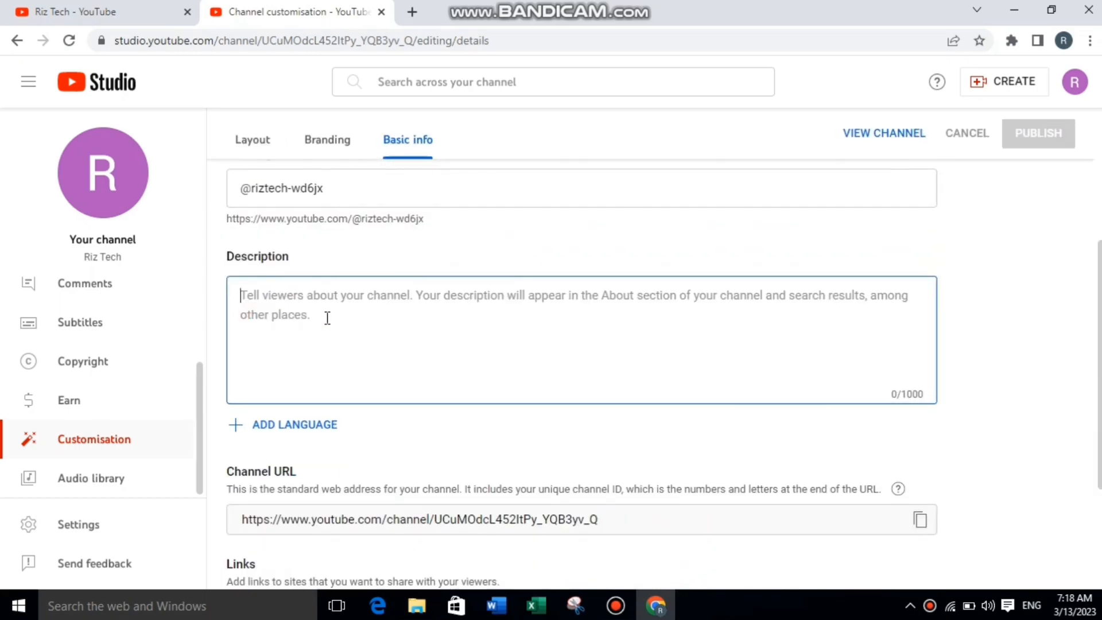
{"action": "left_click_drag", "start_coordinate": [295, 256], "coordinate": [234, 278]}
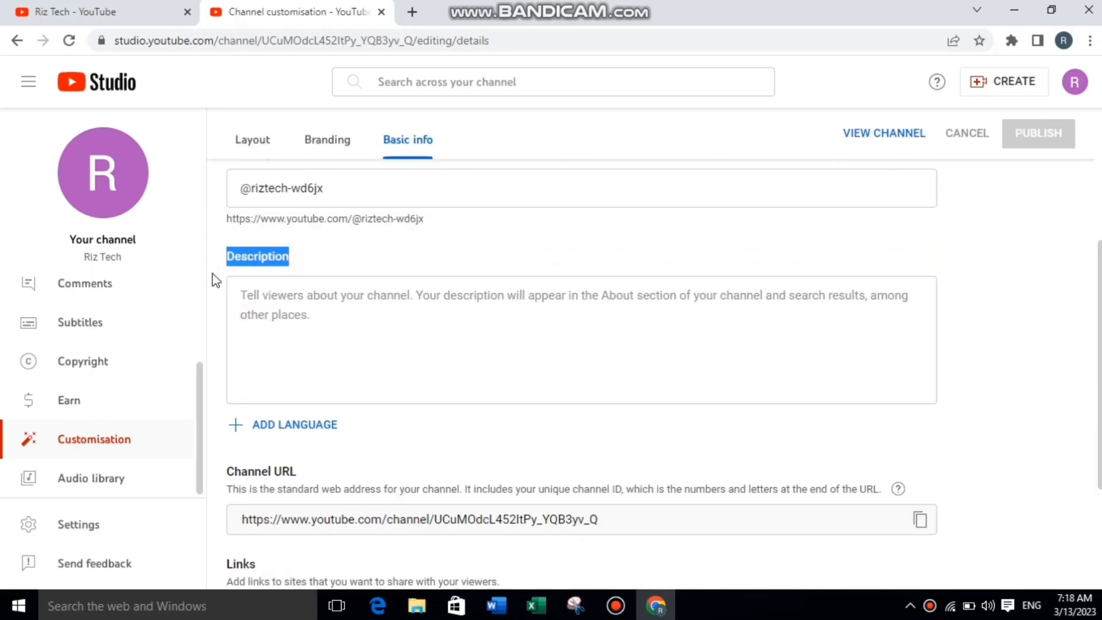
{"action": "left_click", "coordinate": [224, 322]}
{"action": "left_click_drag", "start_coordinate": [301, 257], "coordinate": [230, 257]}
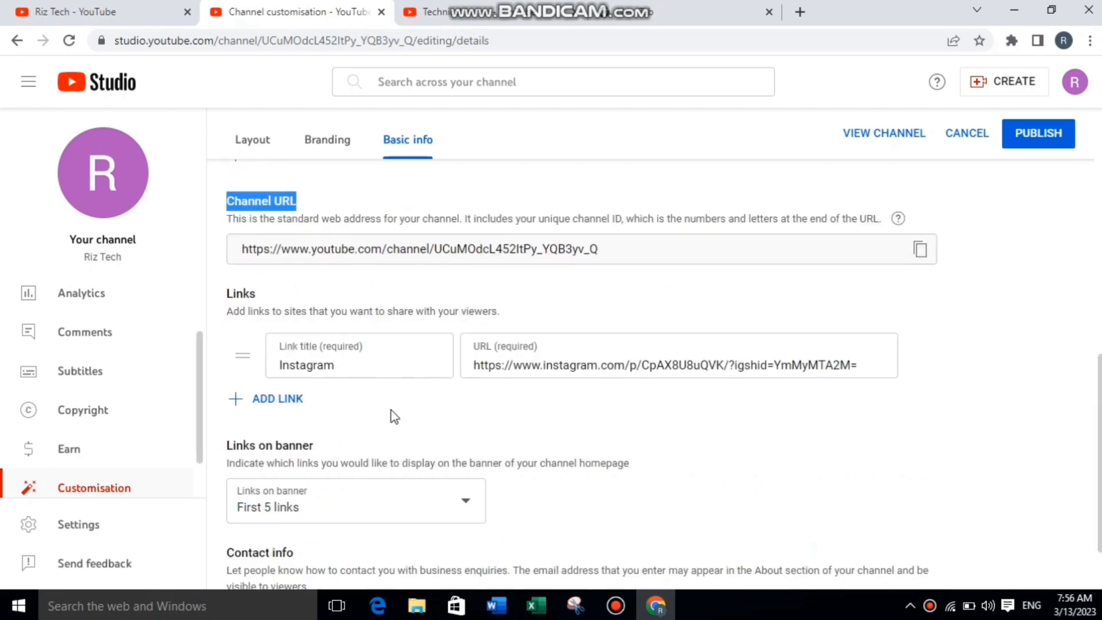
{"action": "scroll", "coordinate": [272, 404], "scroll_direction": "down", "scroll_amount": 1}
{"action": "left_click", "coordinate": [284, 323]}
{"action": "scroll", "coordinate": [304, 322], "scroll_direction": "down", "scroll_amount": 1}
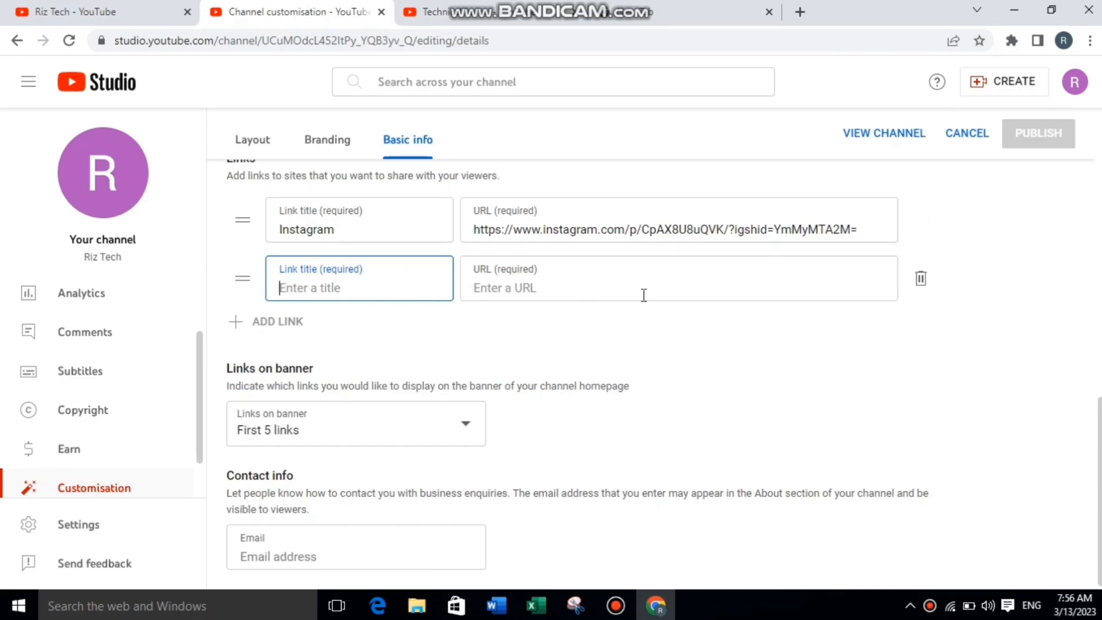
{"action": "left_click", "coordinate": [919, 278]}
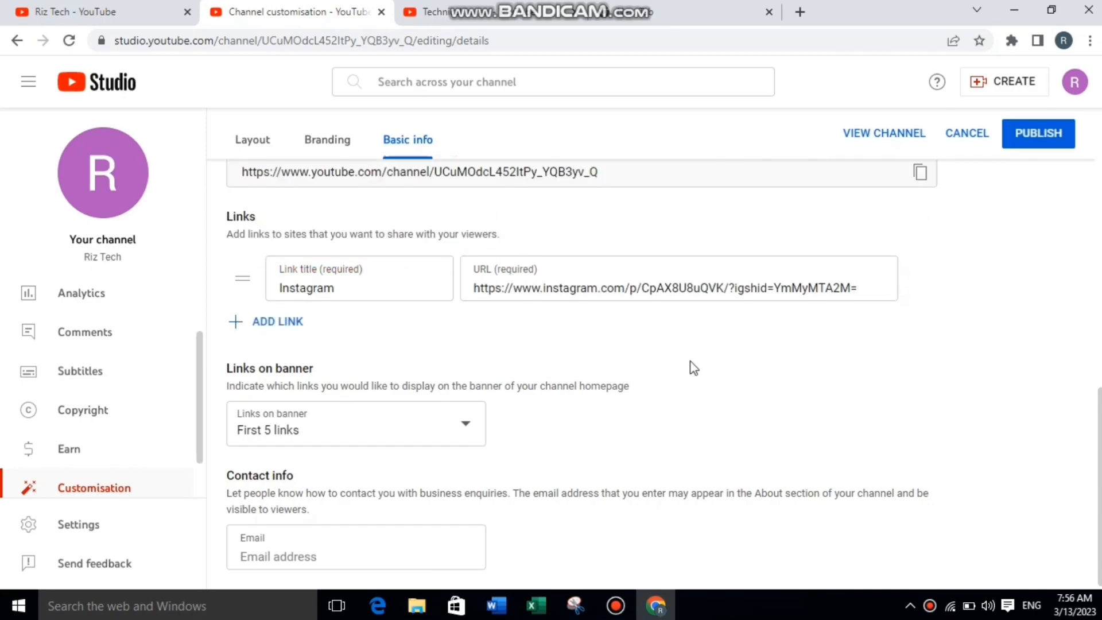
Review the channel's links, banner links and contact email field, then check the channel description.
{"action": "scroll", "coordinate": [691, 364], "scroll_direction": "up", "scroll_amount": 2}
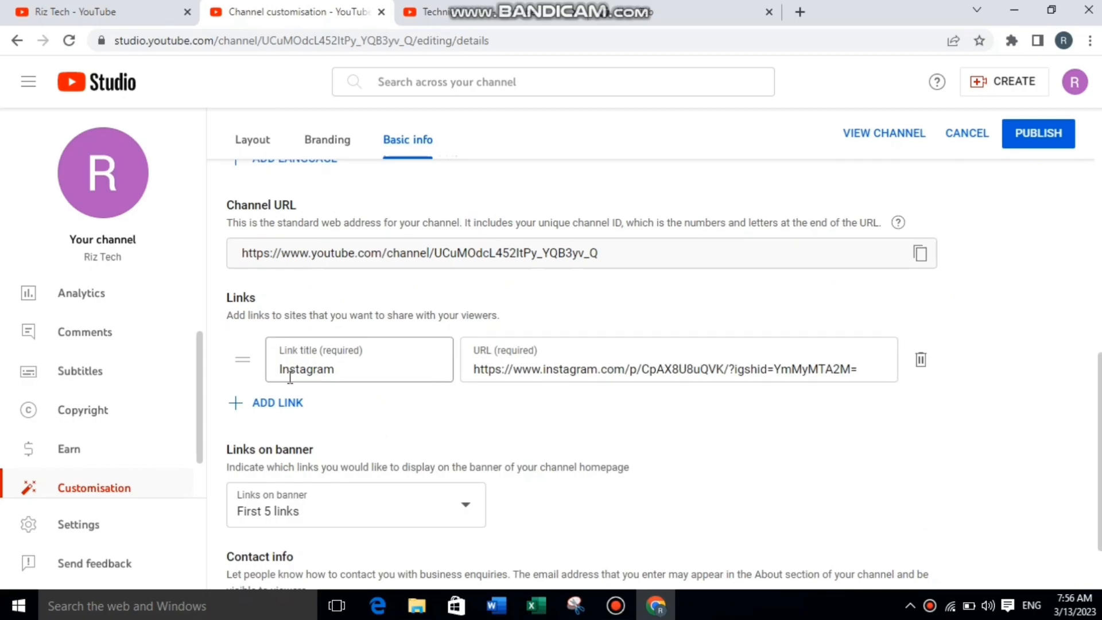
{"action": "scroll", "coordinate": [290, 375], "scroll_direction": "down", "scroll_amount": 1}
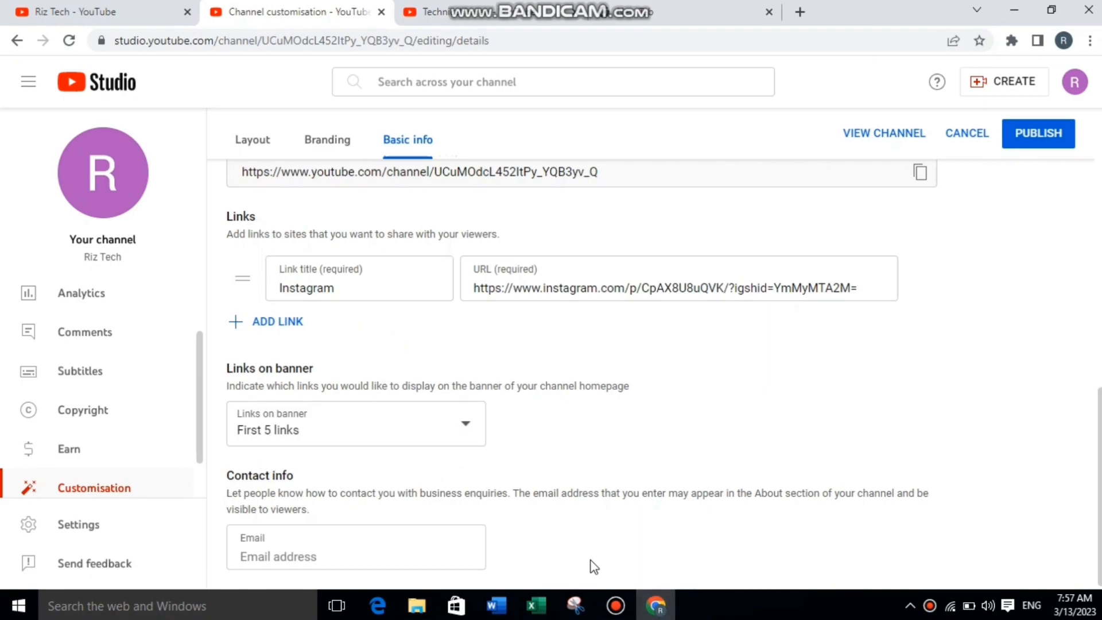
{"action": "left_click", "coordinate": [360, 556]}
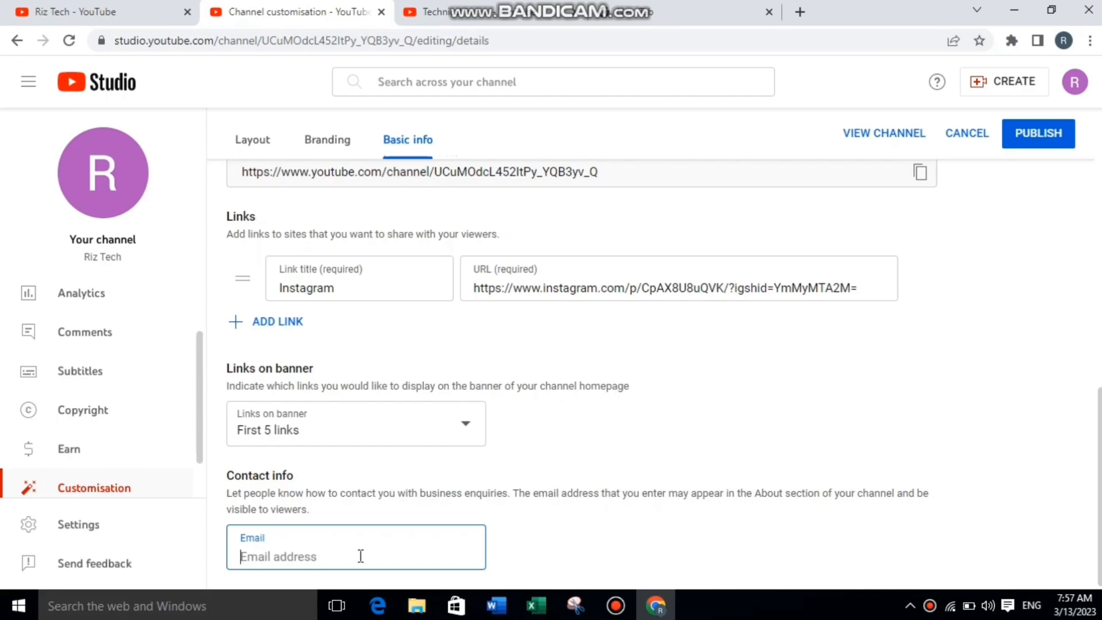
{"action": "scroll", "coordinate": [416, 460], "scroll_direction": "up", "scroll_amount": 10}
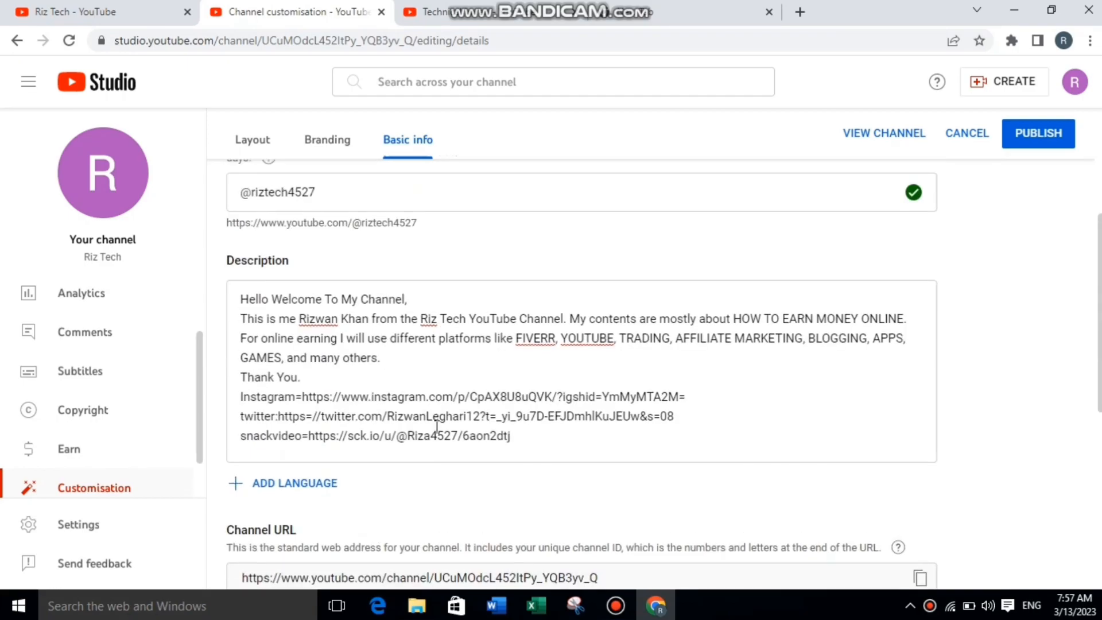